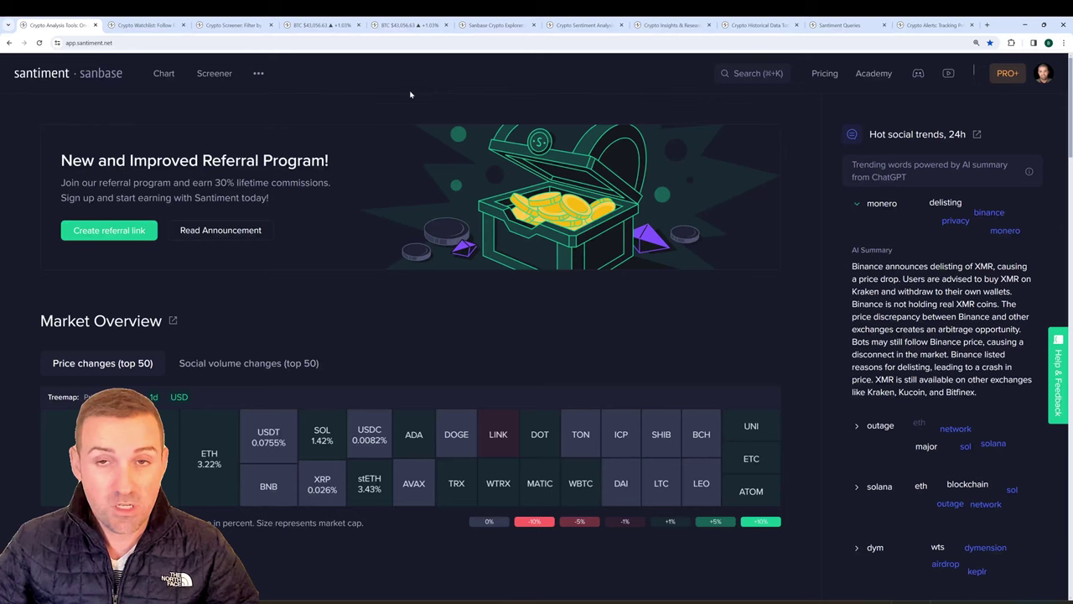
# Step: Look over the watchlists overview and the screener's social volume treemap and price change bar chart
pyautogui.hotkey('ctrl', 'Tab')
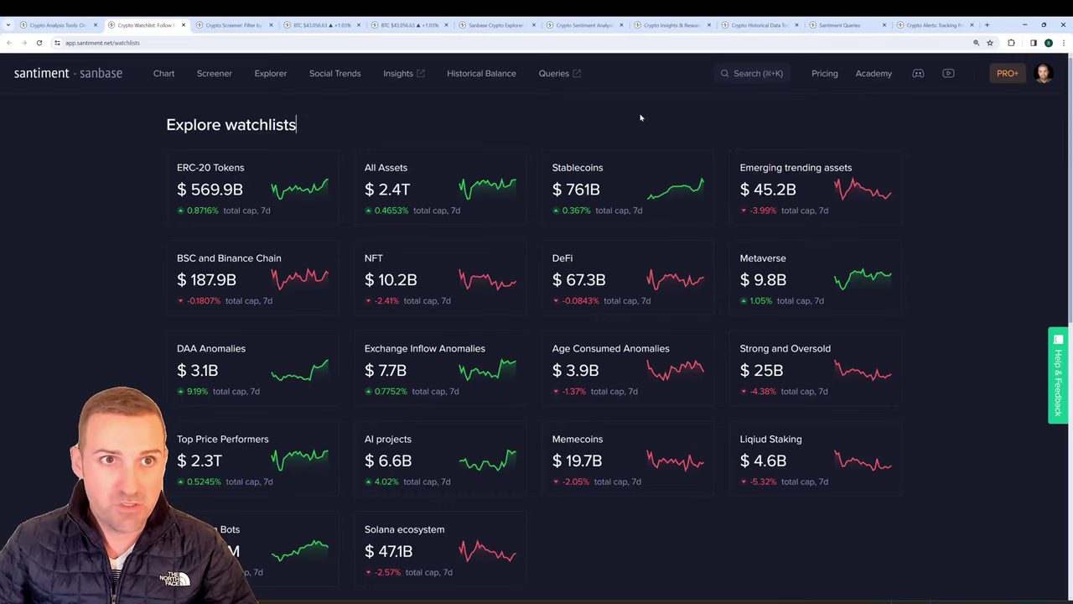
pyautogui.hotkey('ctrl', 'Tab')
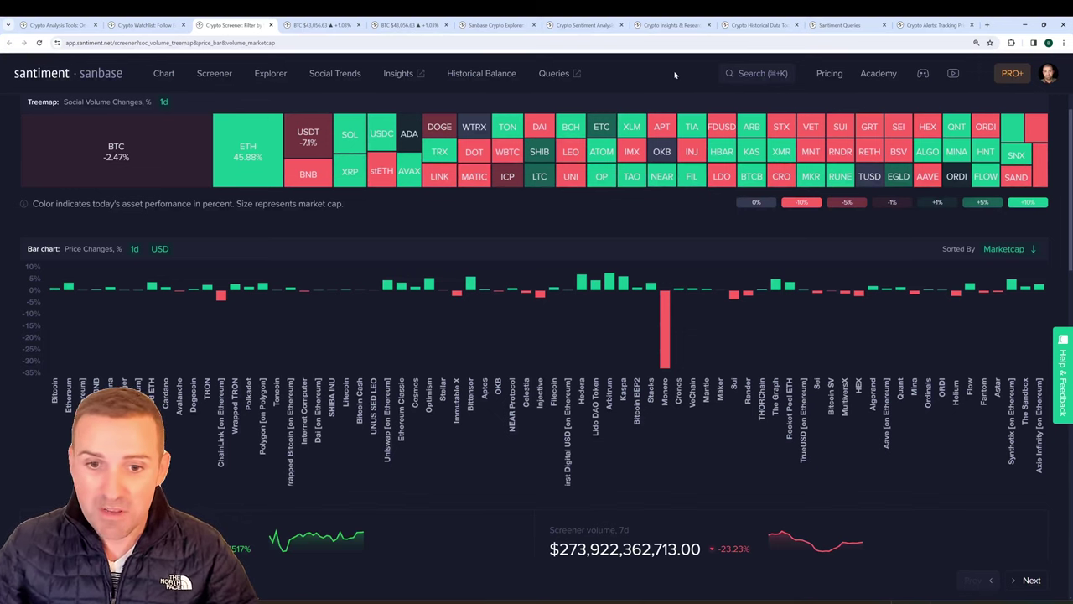
pyautogui.scroll(1, 838, 318)
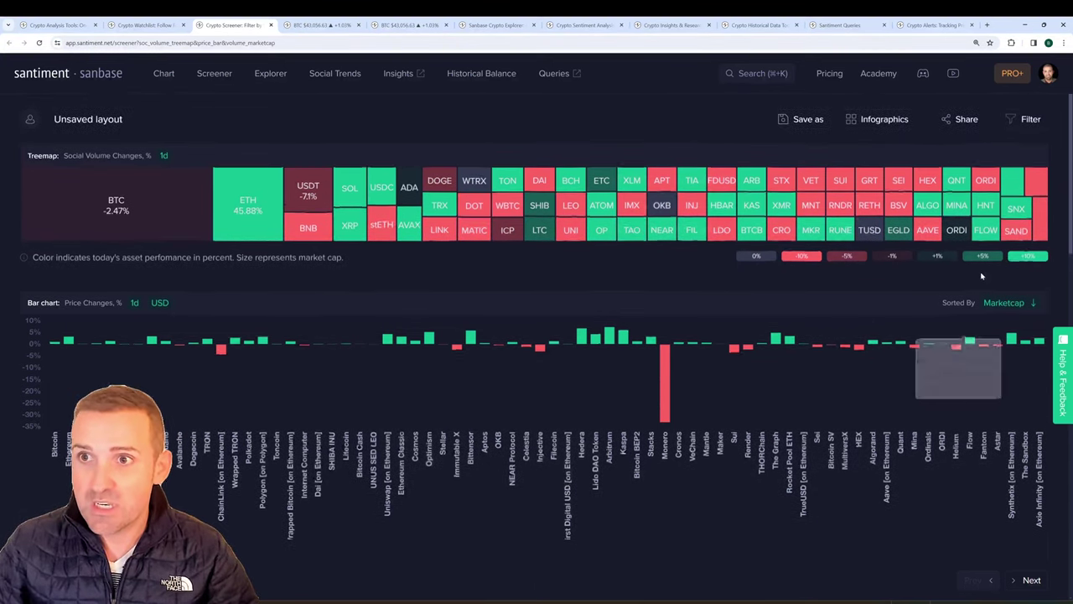
# Step: Open the screener's filters, enable the Volume metric for all assets, and browse the remaining metrics
pyautogui.click(1019, 118)
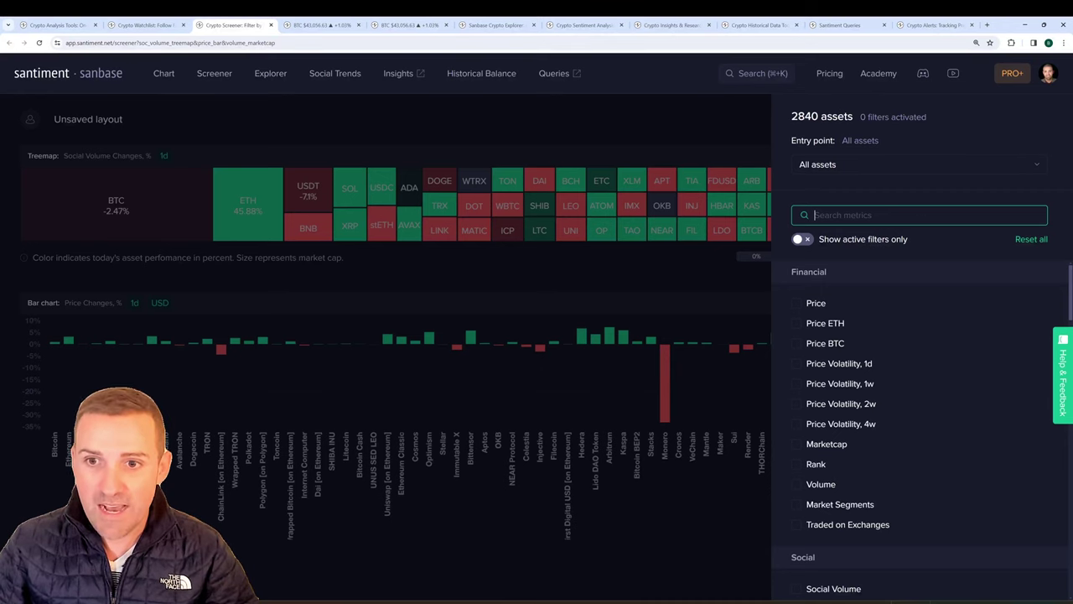
pyautogui.scroll(-2, 985, 359)
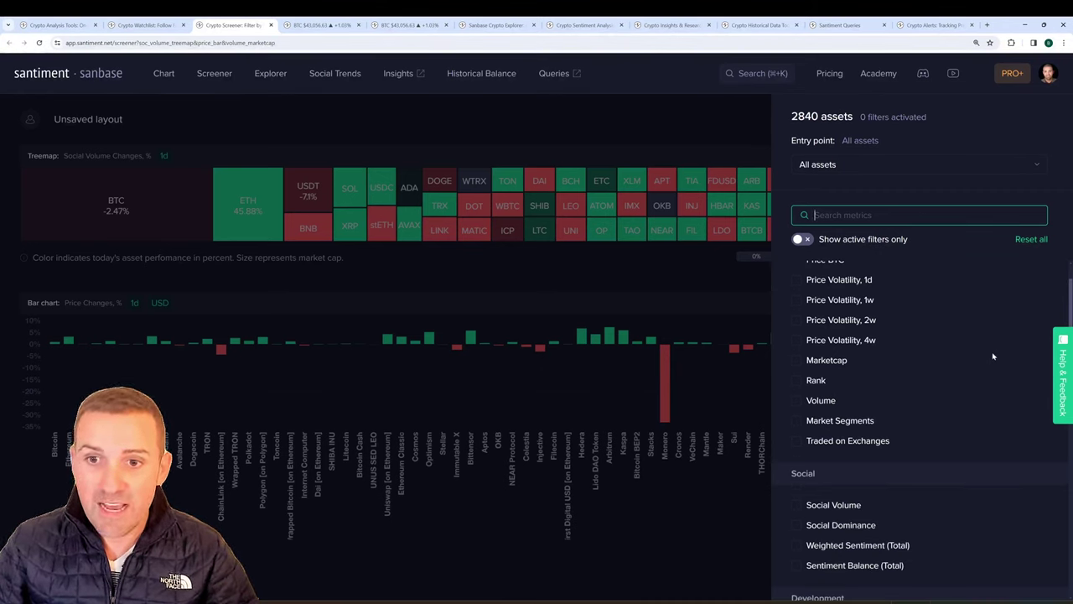
pyautogui.scroll(-1, 992, 357)
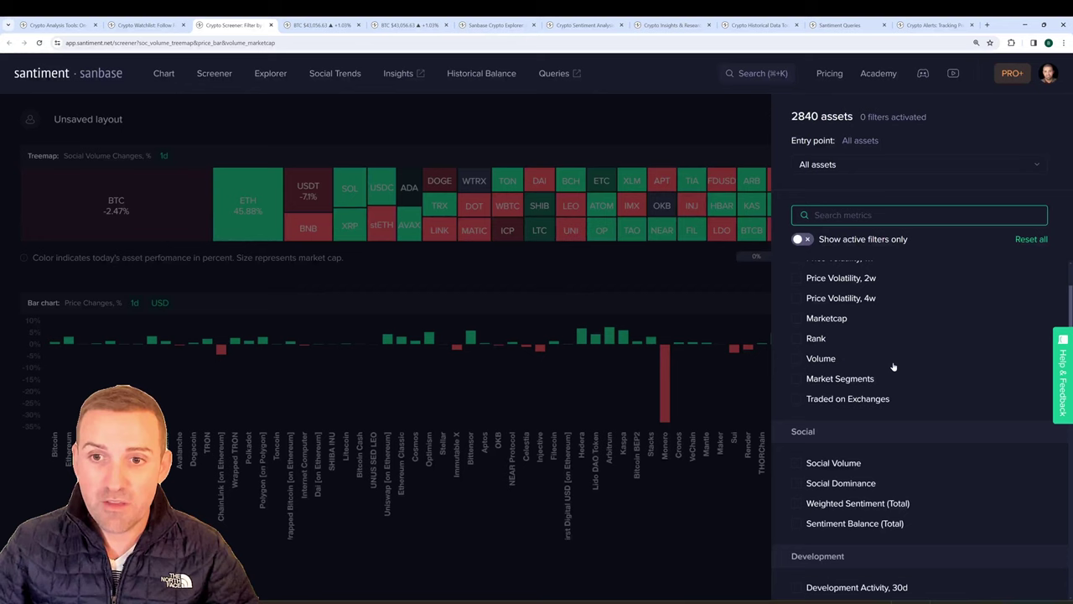
pyautogui.click(797, 359)
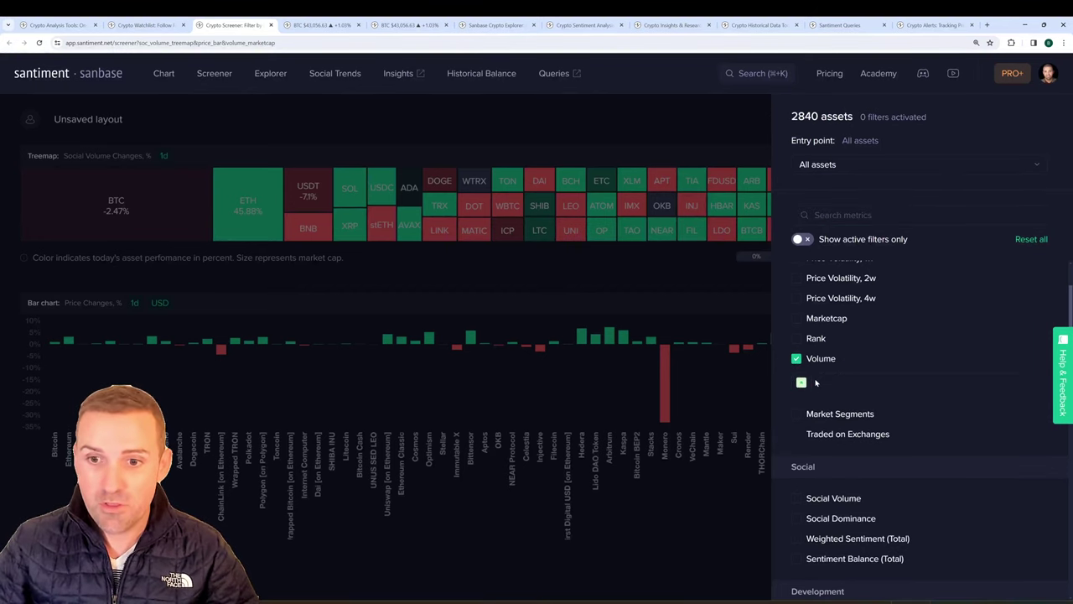
pyautogui.scroll(-4, 839, 402)
pyautogui.scroll(-3, 801, 453)
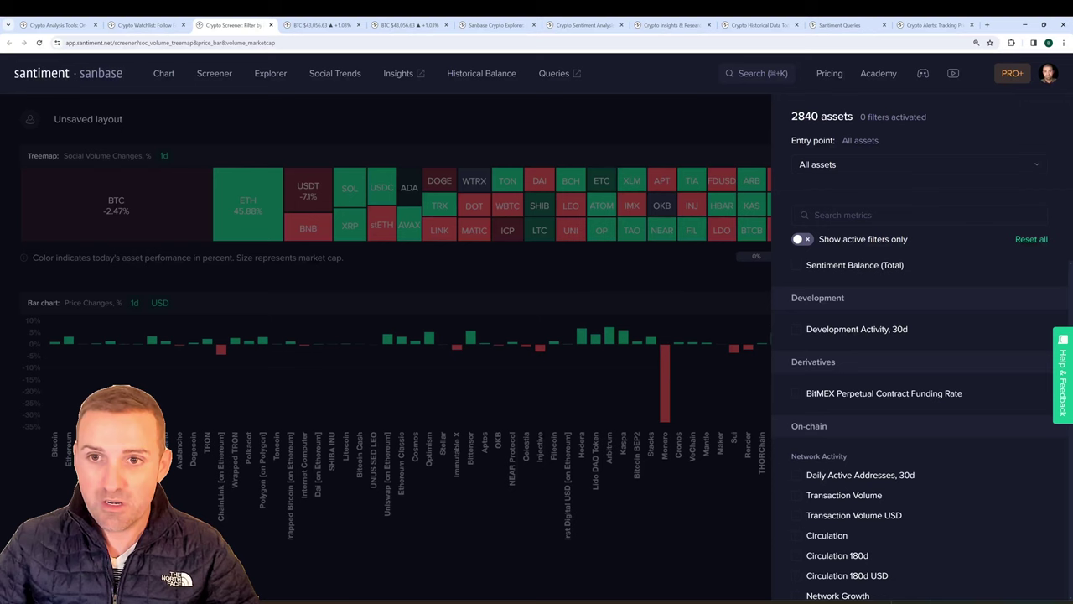
# Step: Add the RSI 1d metric to the Bitcoin price chart in the unsaved layout
pyautogui.hotkey('ctrl', 'Tab')
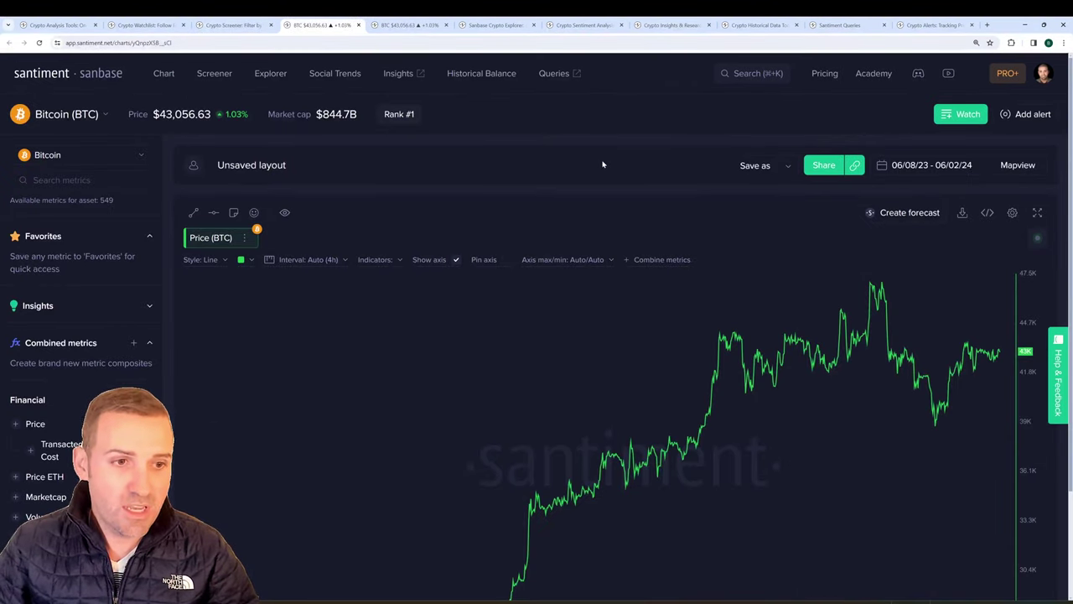
pyautogui.scroll(-1, 587, 168)
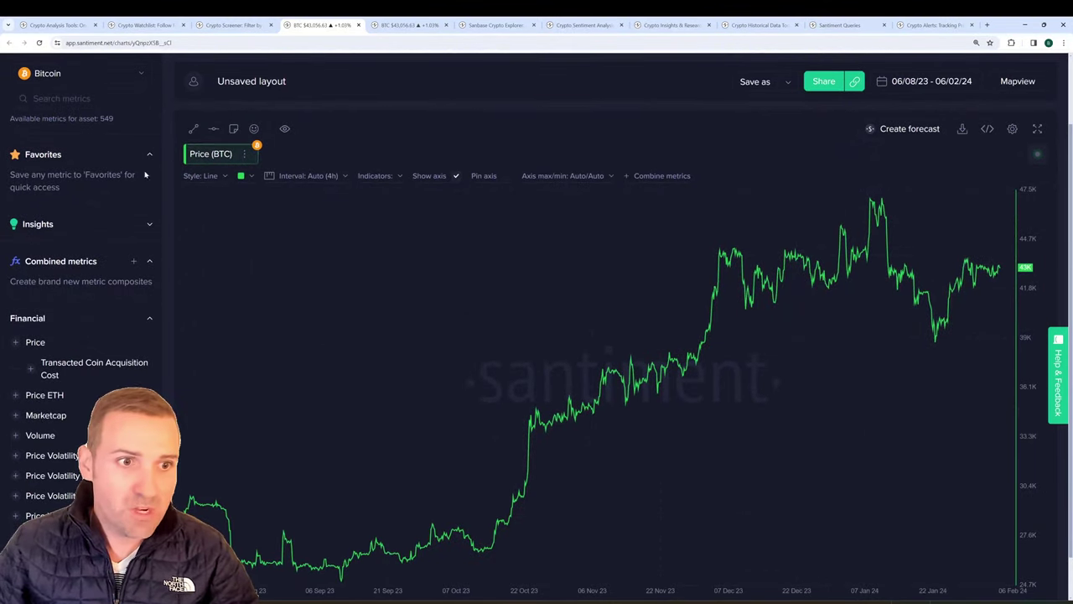
pyautogui.scroll(-6, 77, 323)
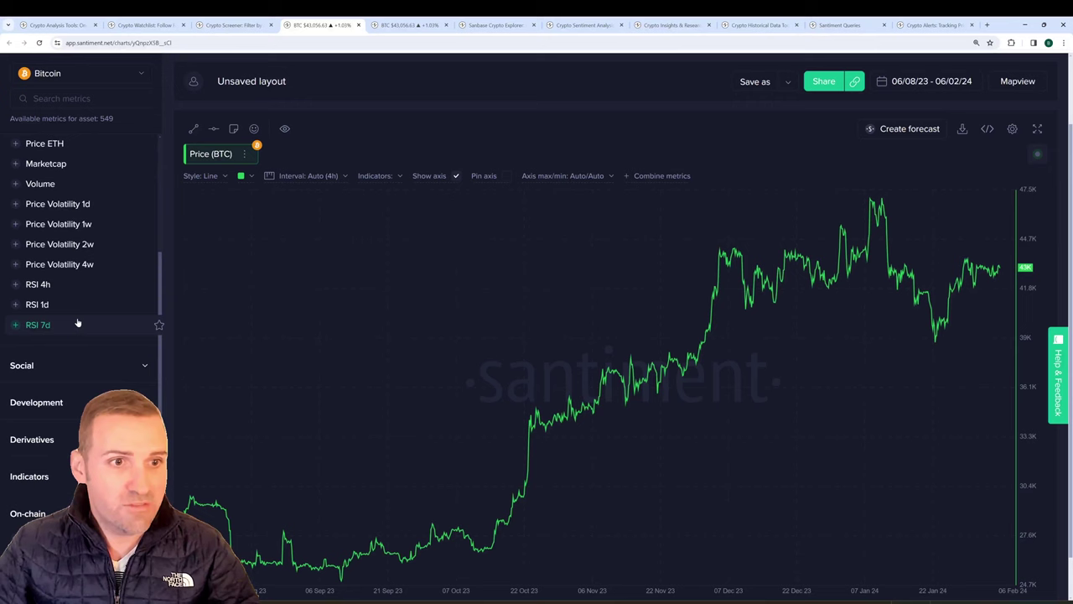
pyautogui.scroll(-3, 76, 331)
pyautogui.scroll(3, 76, 330)
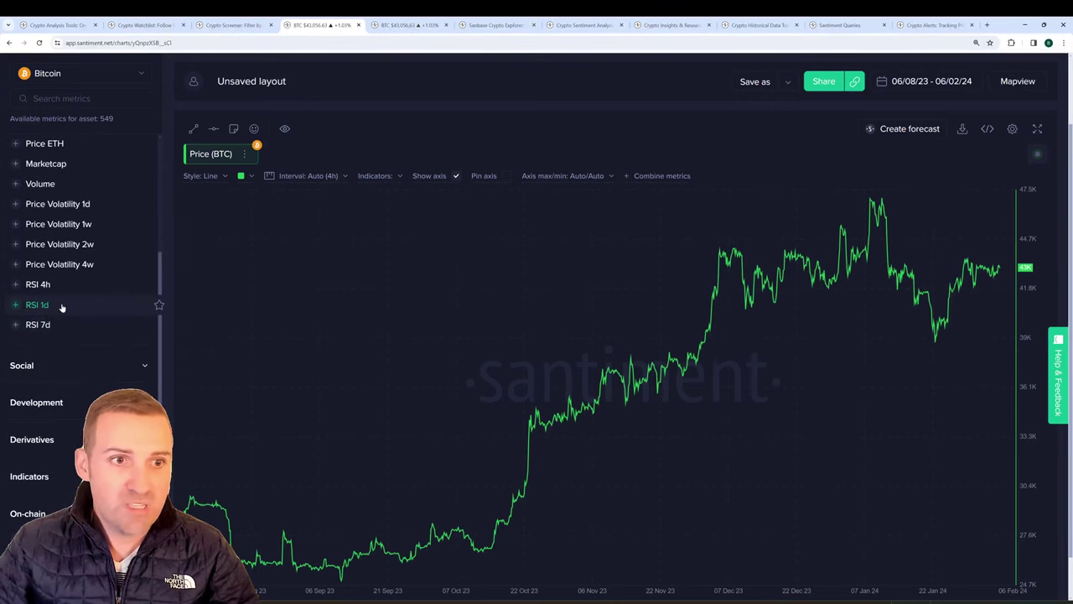
pyautogui.moveTo(62, 307); pyautogui.dragTo(350, 229)
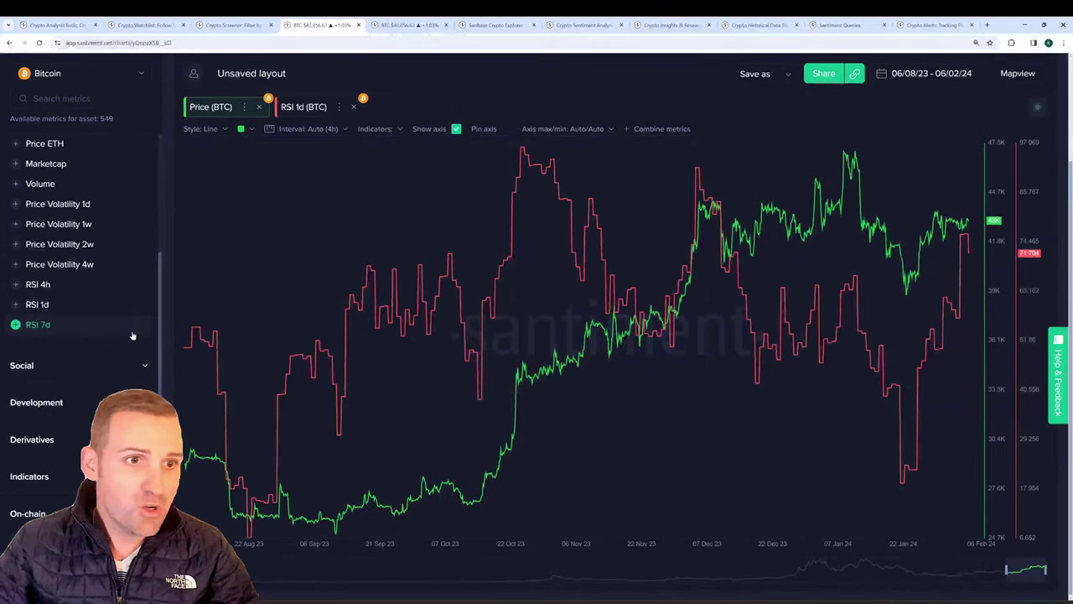
# Step: Add Bitcoin's Volume metric as a separate chart beneath the price and RSI chart
pyautogui.scroll(-1, 83, 290)
pyautogui.scroll(1, 80, 252)
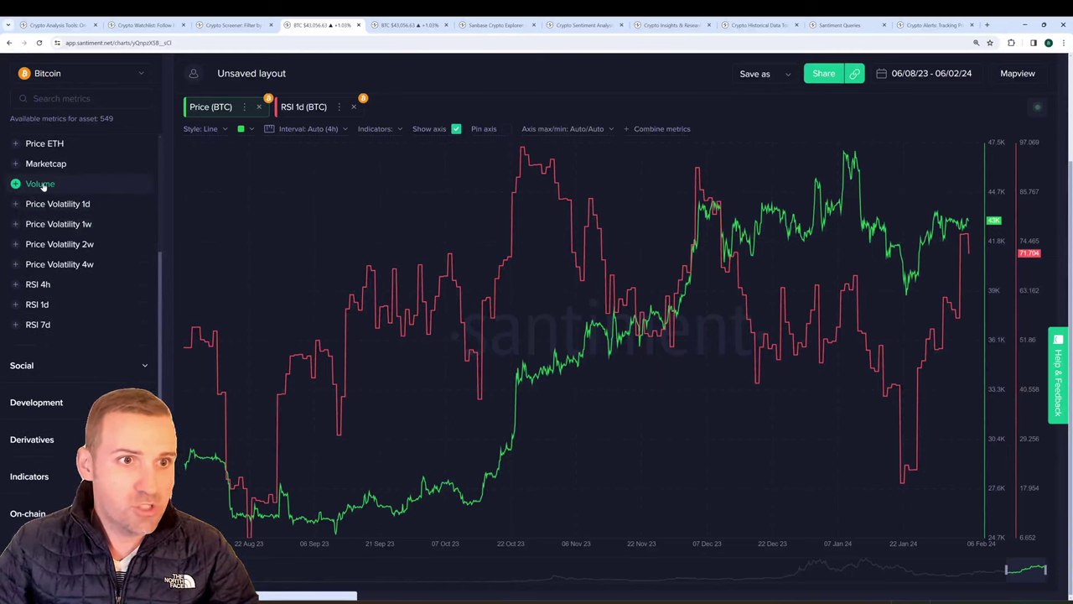
pyautogui.moveTo(42, 186); pyautogui.dragTo(611, 220)
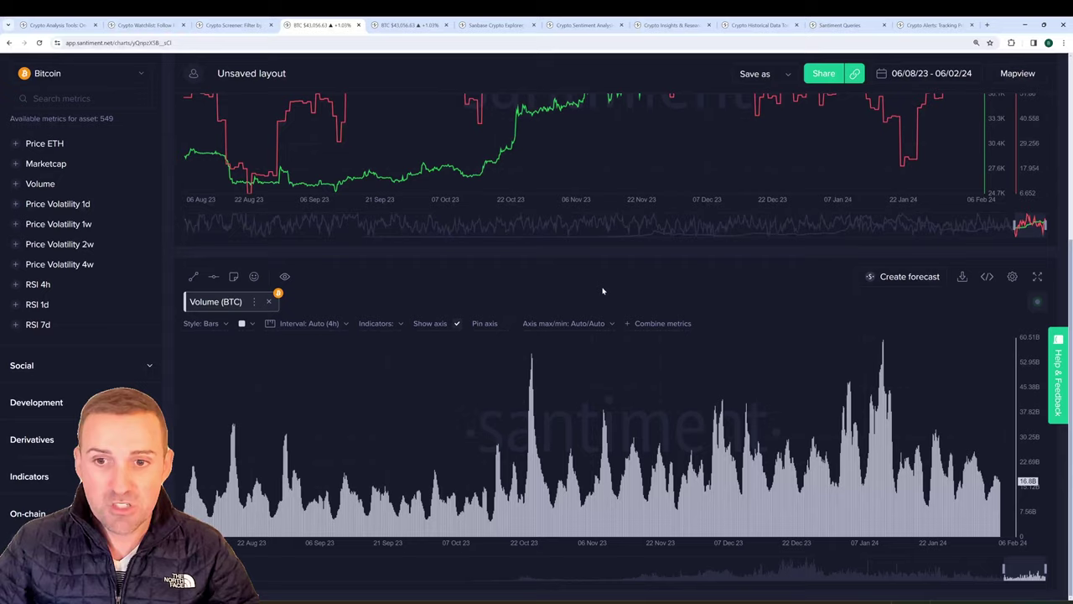
# Step: Inspect the dialogs for saving the current charts as a new layout and for loading a layout from the library
pyautogui.click(743, 74)
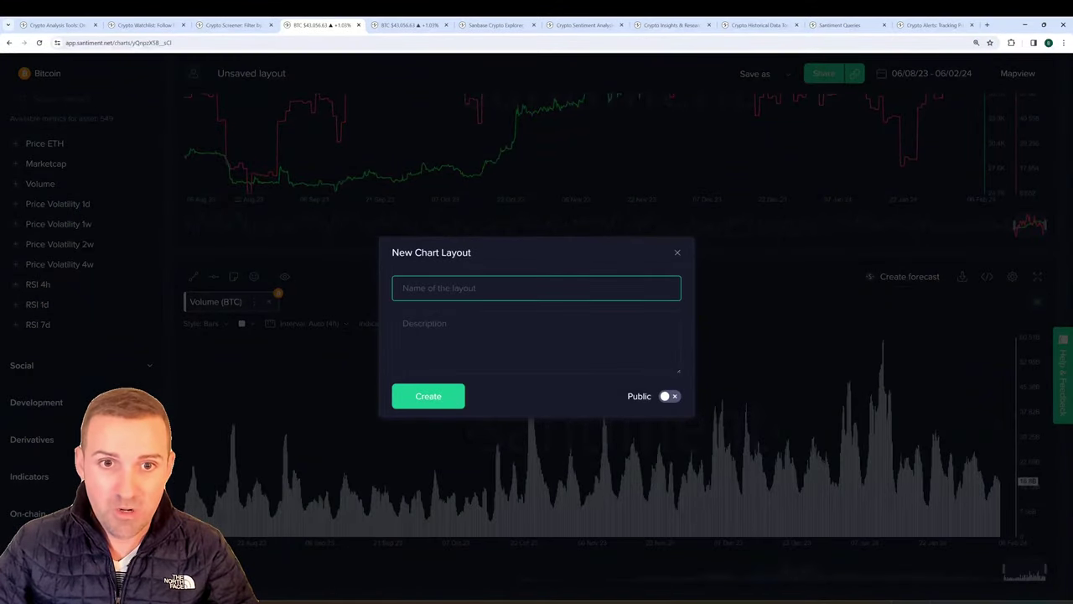
pyautogui.click(404, 323)
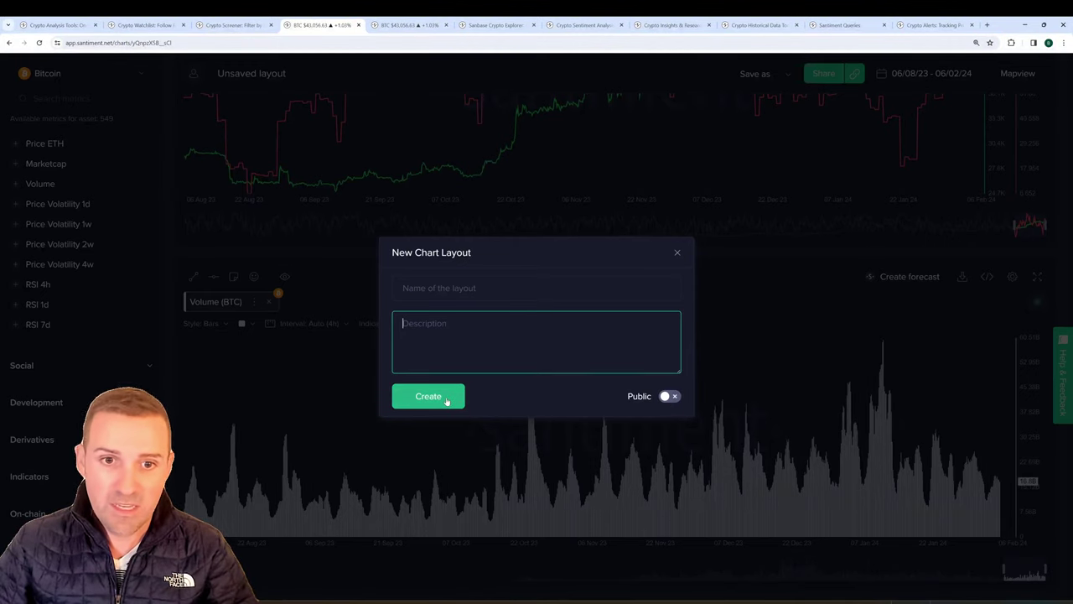
pyautogui.click(684, 254)
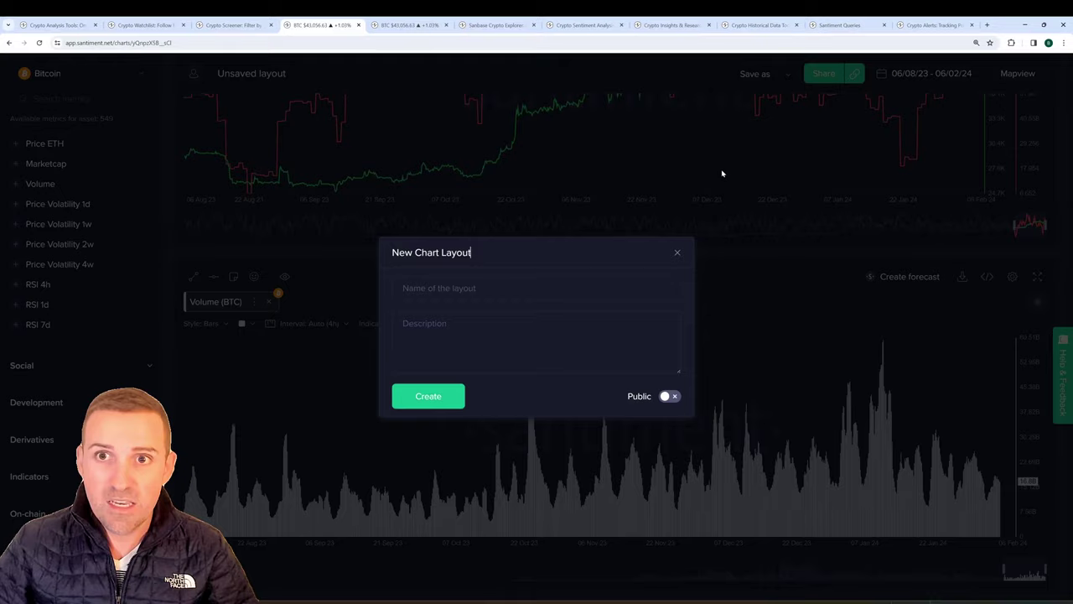
pyautogui.click(677, 253)
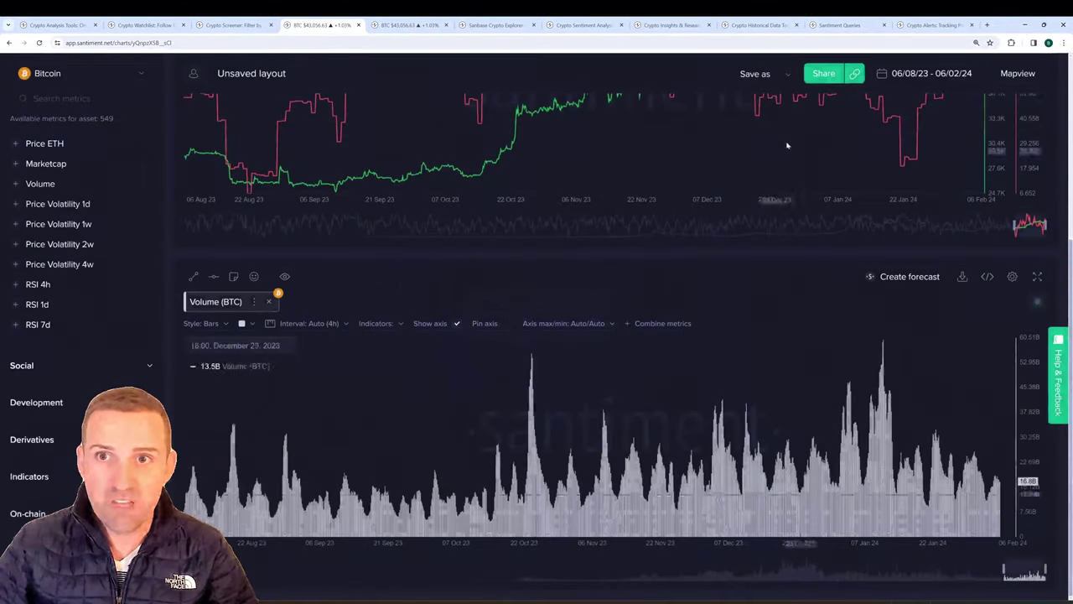
pyautogui.click(788, 75)
pyautogui.click(783, 106)
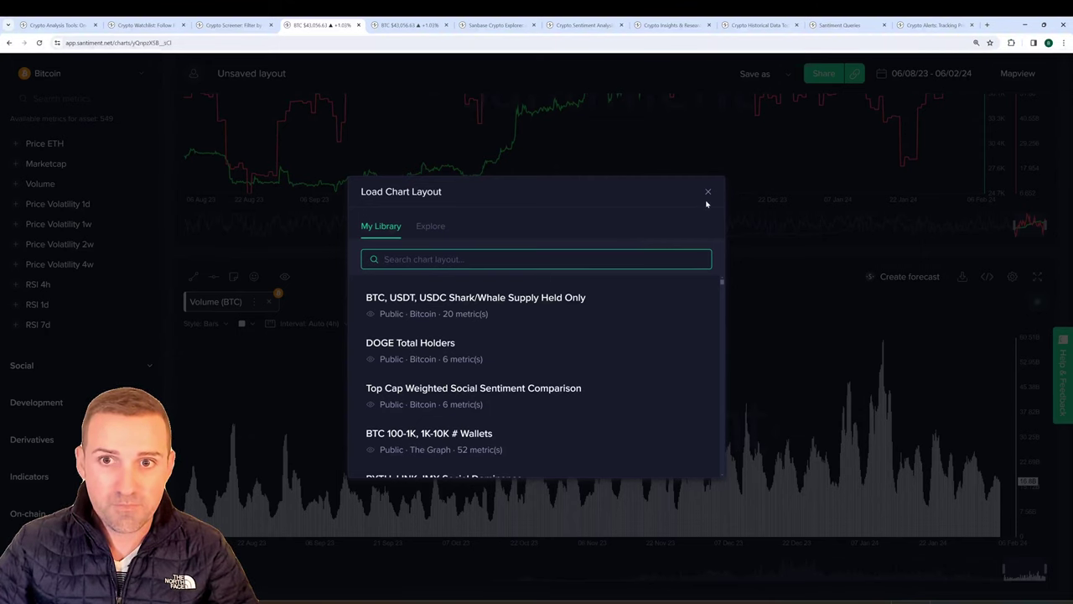
# Step: Review the saved Main layout for Bitcoin, from transaction volume through MVRV and whale transactions to supply distribution
pyautogui.hotkey('ctrl', 'Tab')
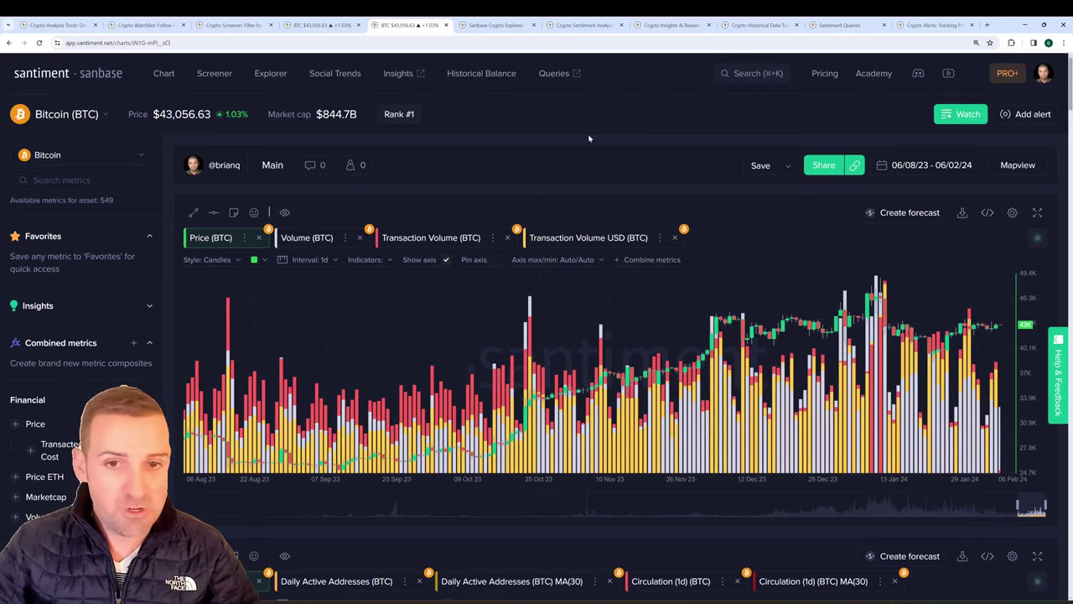
pyautogui.scroll(-5, 589, 138)
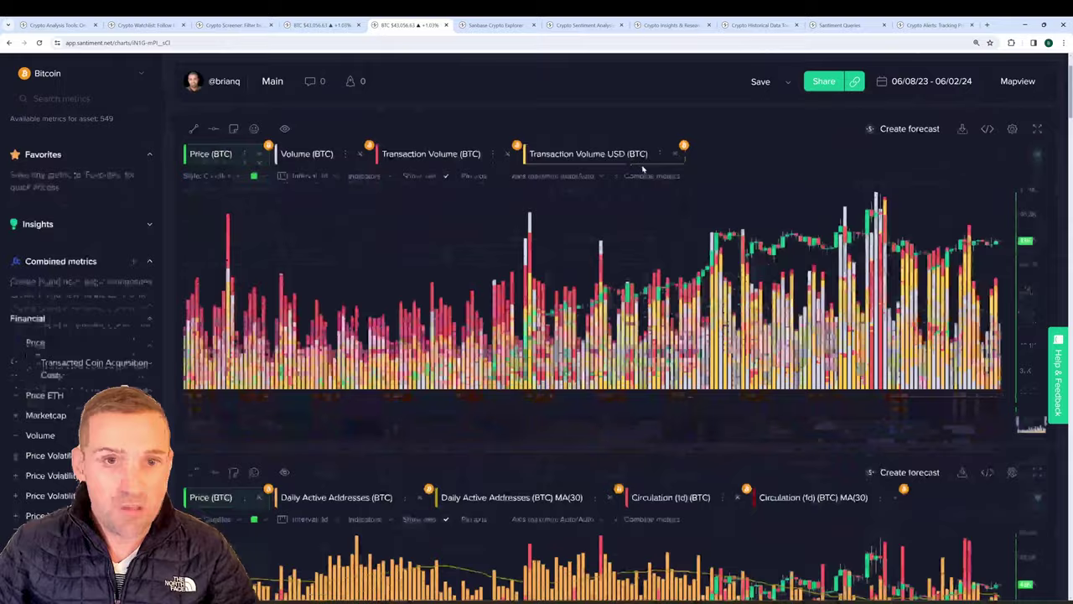
pyautogui.scroll(-4, 668, 306)
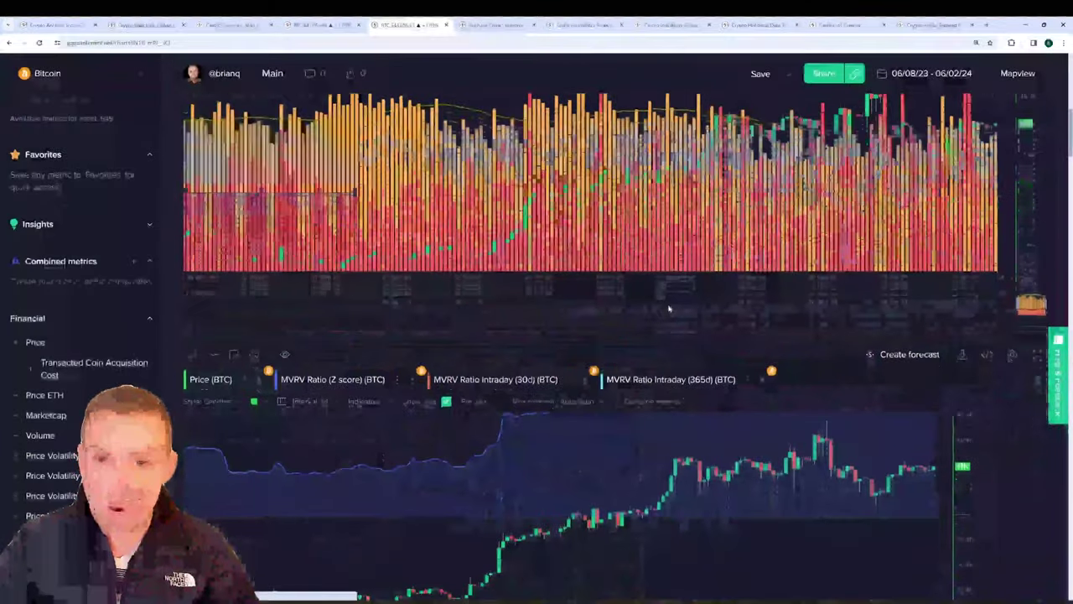
pyautogui.scroll(-5, 743, 365)
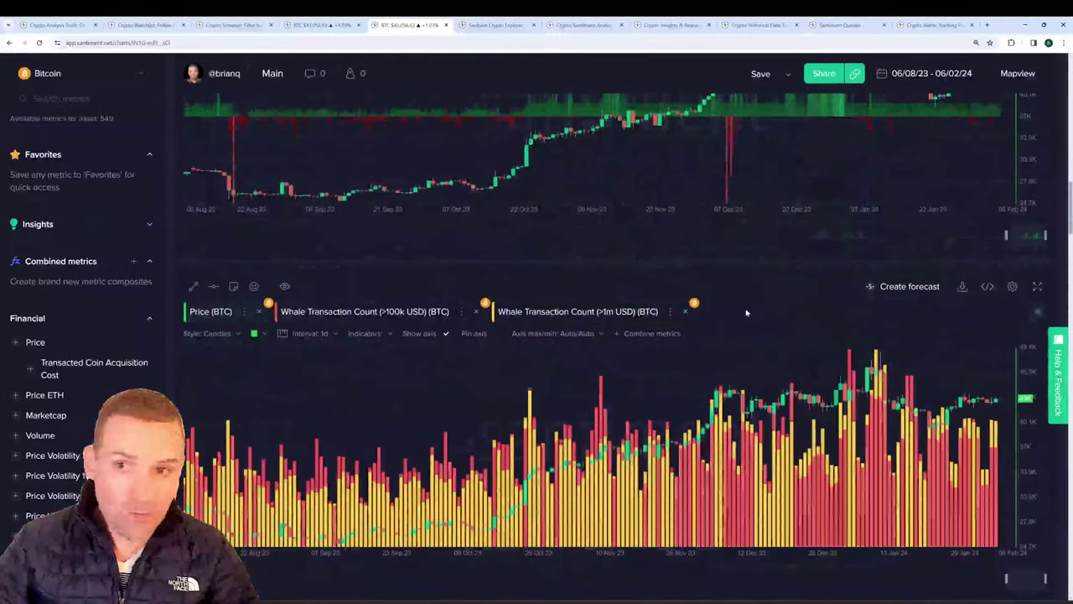
pyautogui.scroll(-3, 746, 308)
pyautogui.scroll(-2, 595, 311)
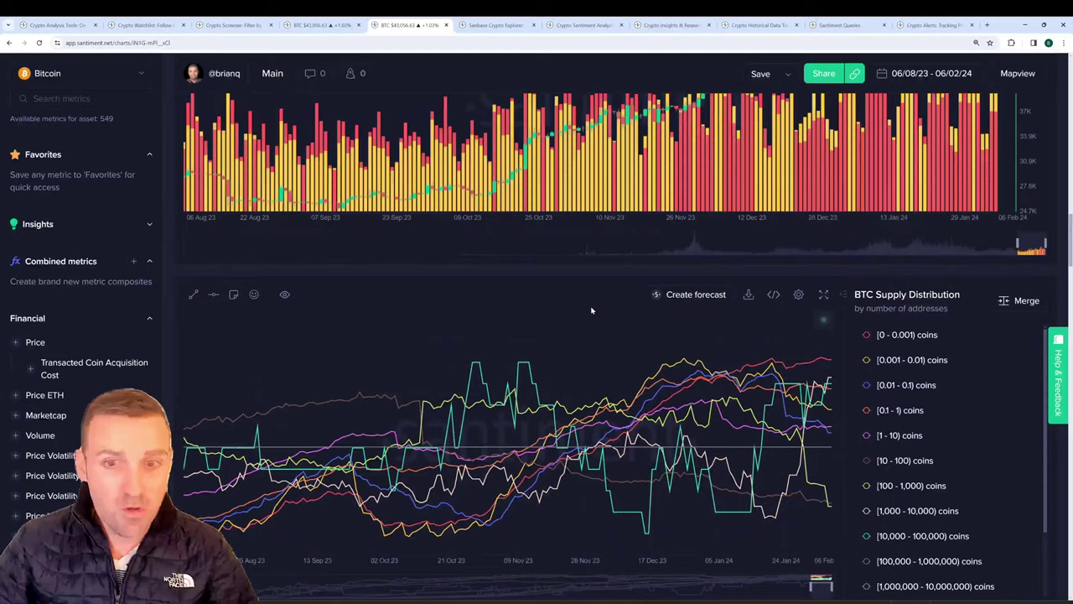
pyautogui.scroll(-4, 591, 309)
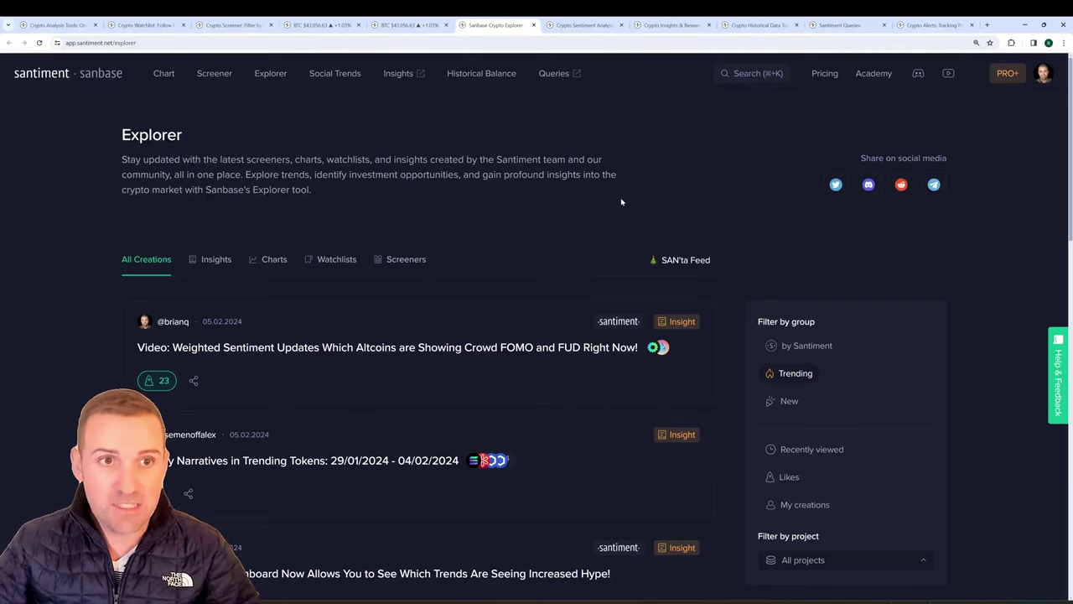
# Step: Browse the trending community creations on the Explorer page
pyautogui.scroll(-7, 621, 202)
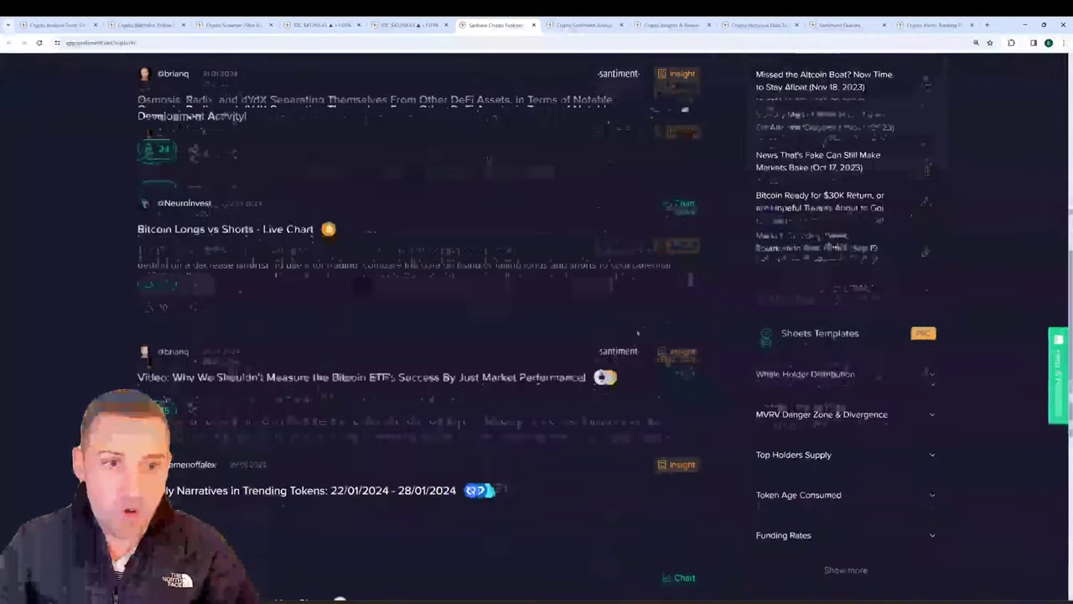
pyautogui.scroll(10, 648, 356)
# Step: Read through the latest articles on the Insights page, down to the post about mock trading on SanR
pyautogui.hotkey('ctrl', 'Tab')
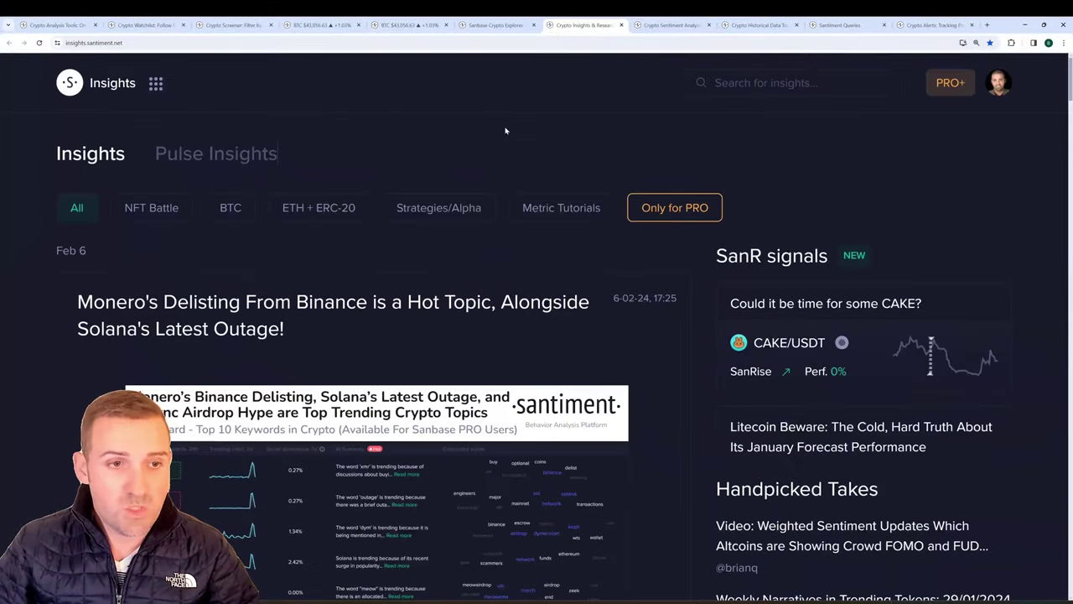
pyautogui.scroll(-3, 512, 127)
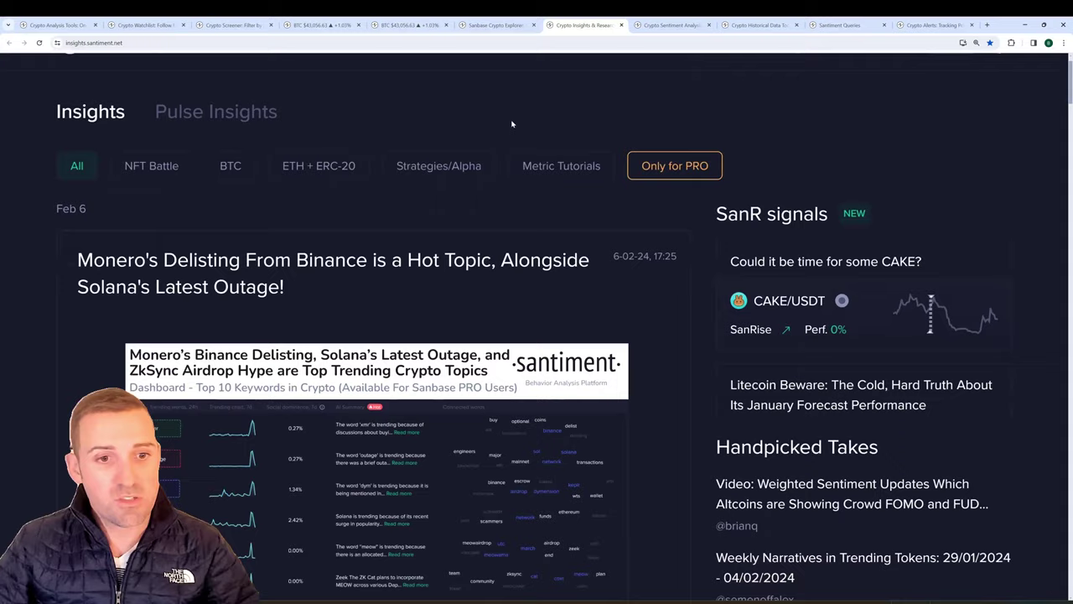
pyautogui.scroll(-9, 513, 134)
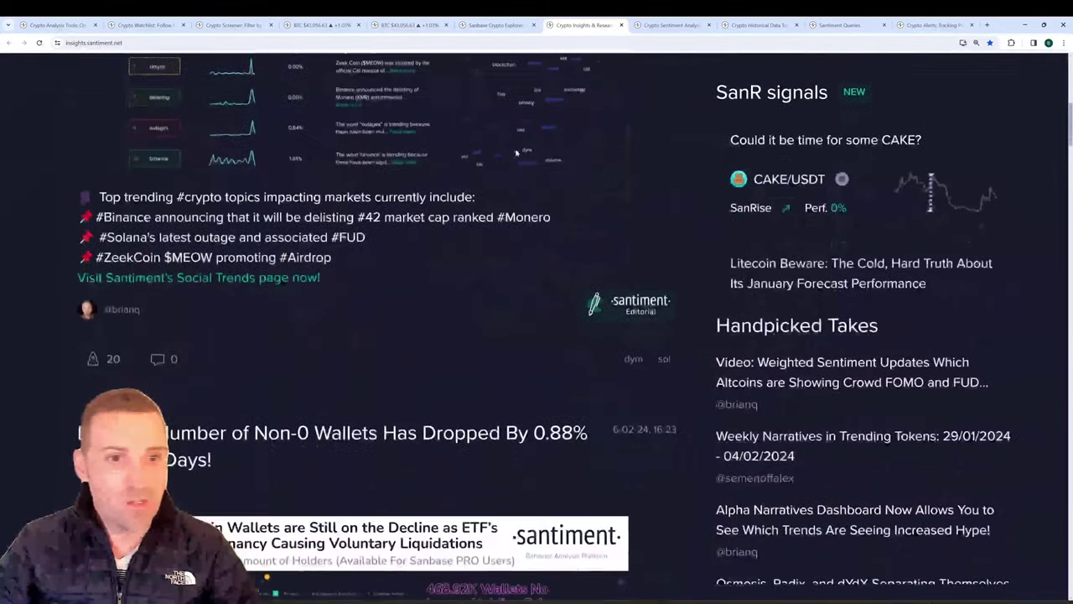
pyautogui.scroll(-5, 516, 152)
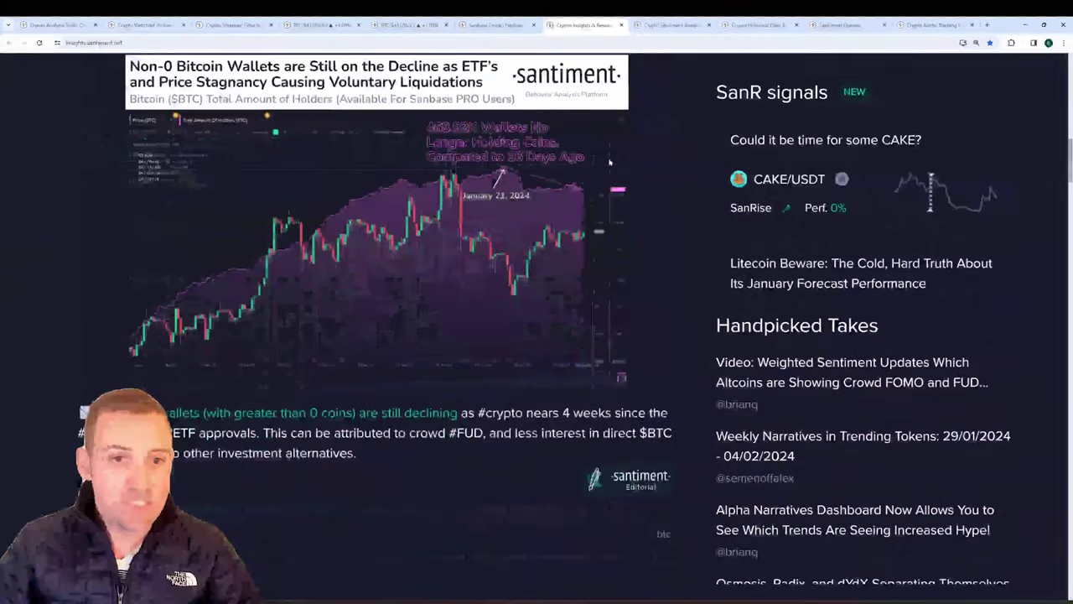
pyautogui.scroll(-2, 609, 161)
pyautogui.scroll(-2, 665, 198)
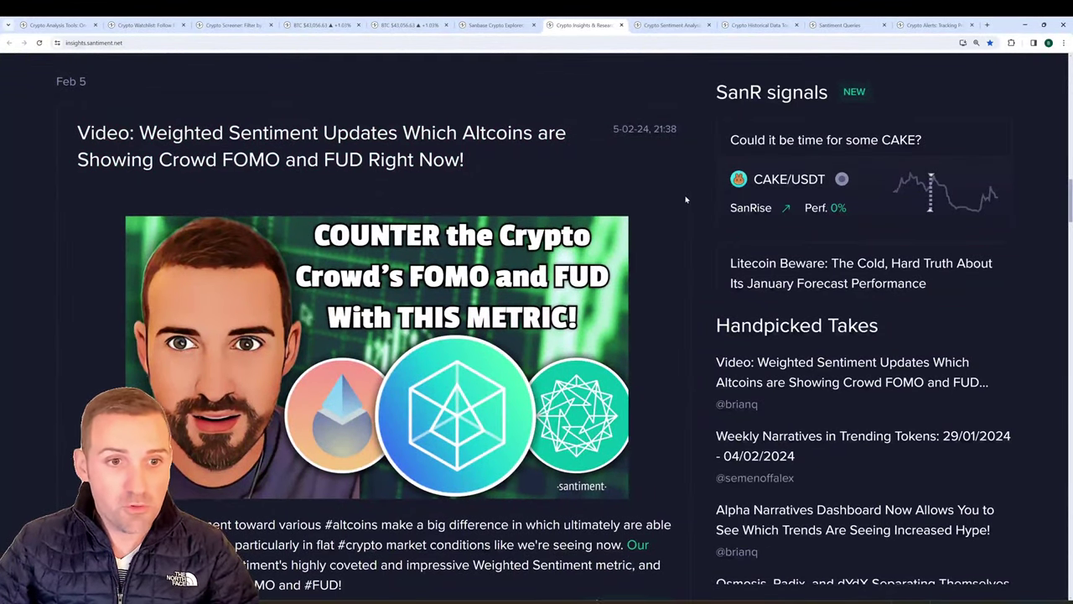
pyautogui.scroll(-3, 684, 200)
pyautogui.scroll(-4, 680, 197)
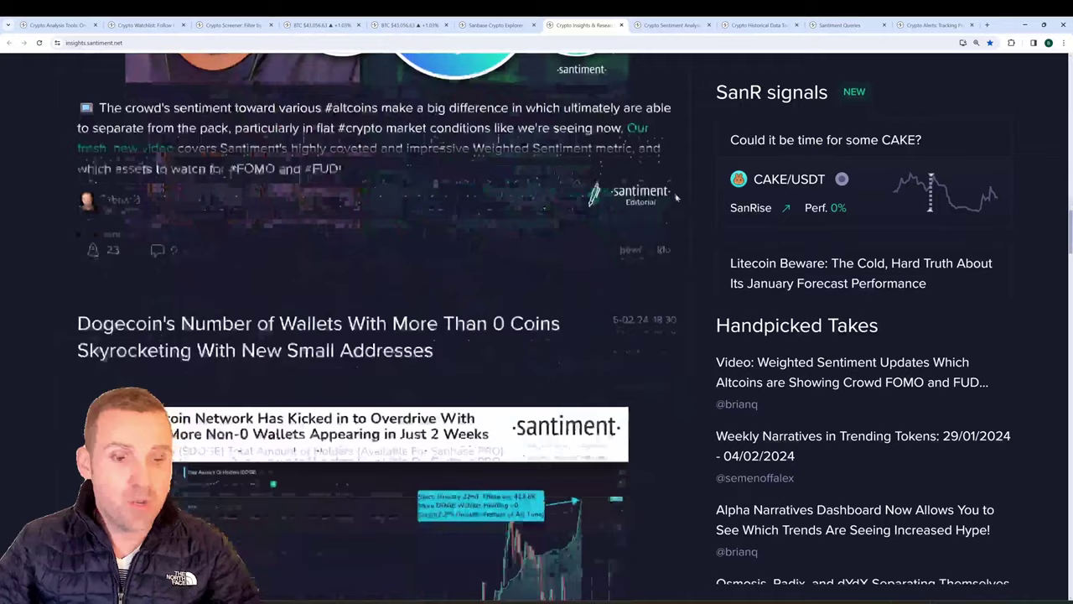
pyautogui.scroll(-2, 670, 194)
pyautogui.scroll(-6, 671, 195)
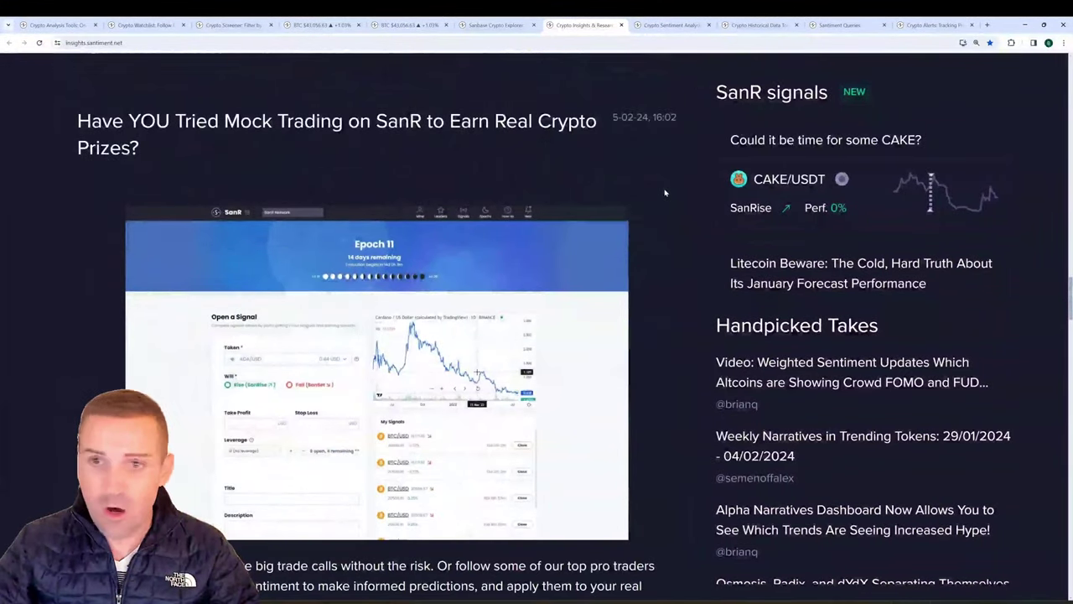
pyautogui.scroll(-3, 665, 192)
pyautogui.scroll(1, 662, 193)
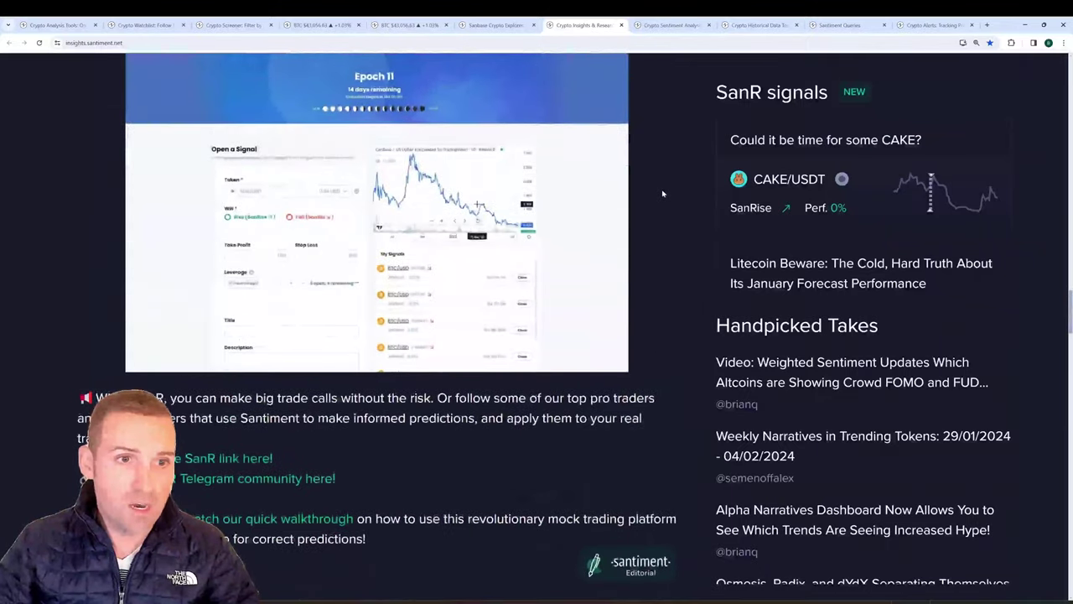
# Step: Read on through the Insights articles, from the crowd's negativity toward top caps to the Weekly Narratives in Trending Tokens
pyautogui.scroll(-4, 662, 193)
pyautogui.scroll(-4, 661, 193)
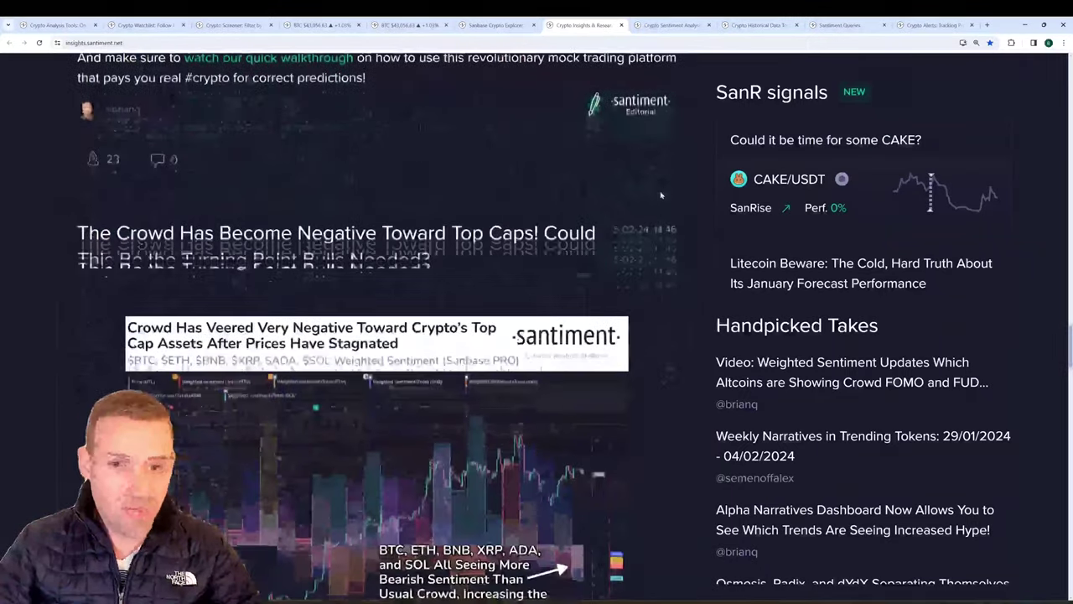
pyautogui.scroll(-9, 679, 219)
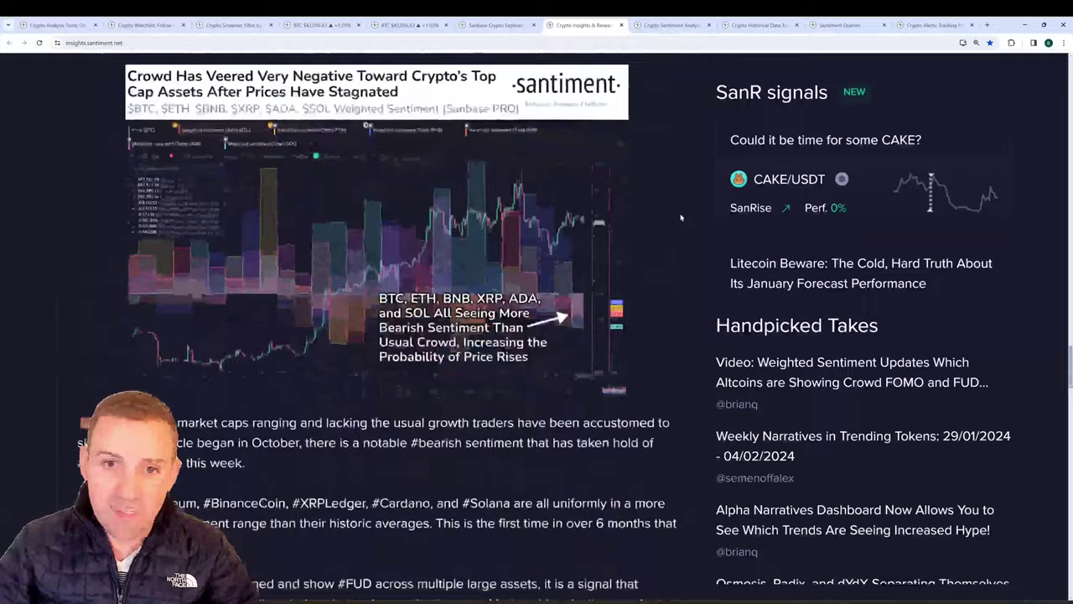
pyautogui.scroll(-4, 679, 218)
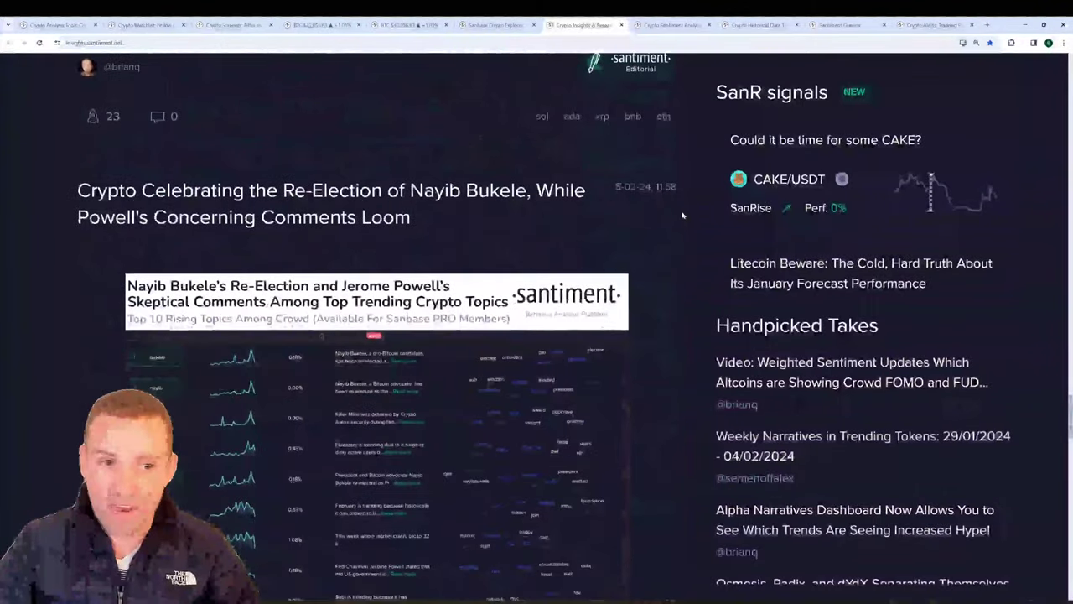
pyautogui.scroll(-4, 684, 218)
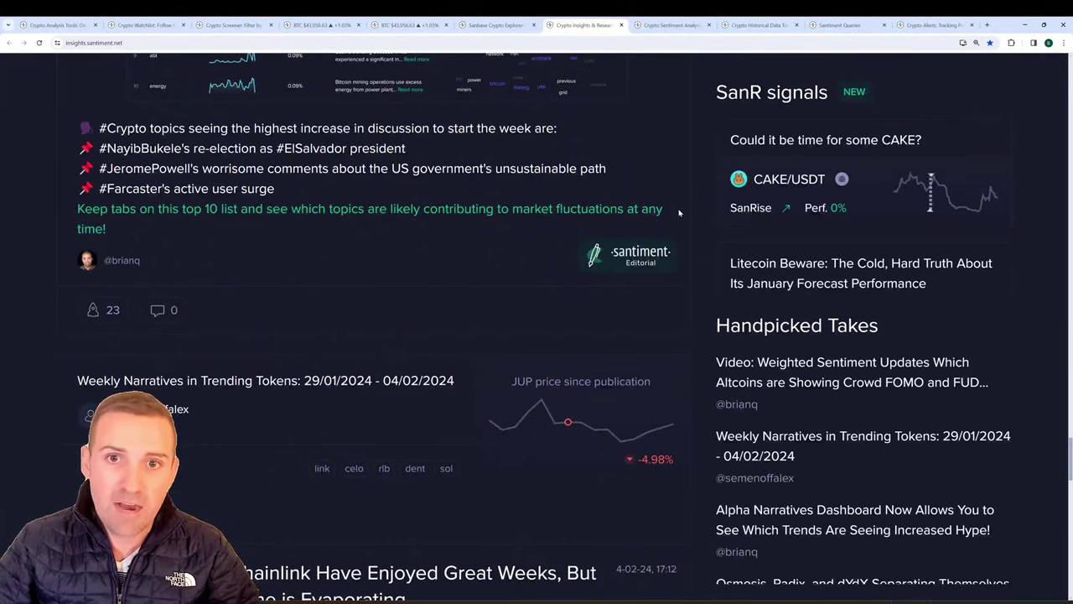
pyautogui.scroll(-1, 699, 205)
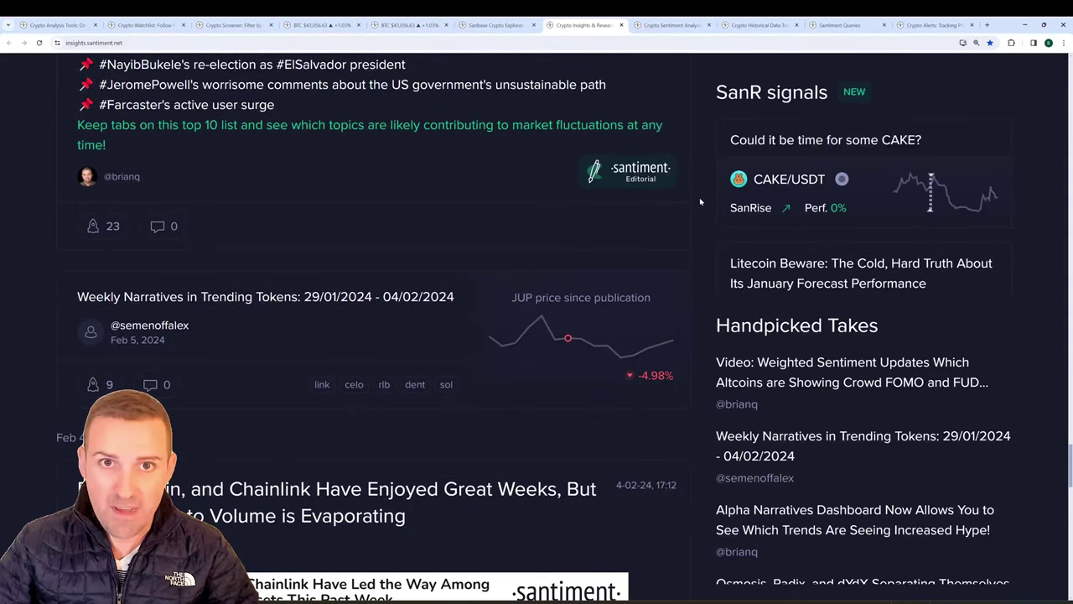
# Step: Switch to the Social Trends page and examine the Hourly Trends list of trending words
pyautogui.hotkey('ctrl', 'Tab')
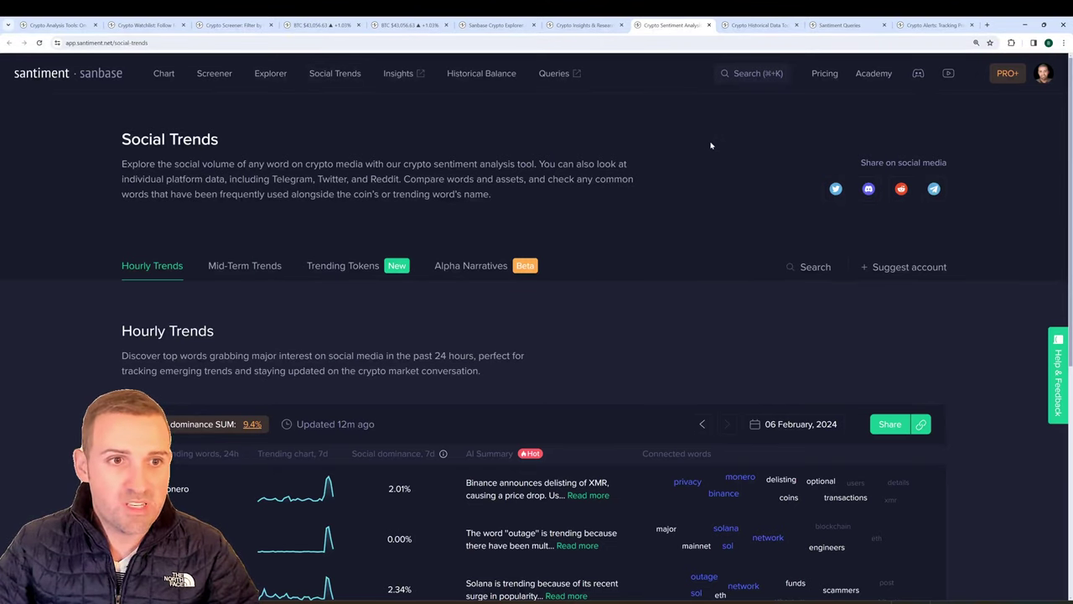
pyautogui.scroll(-3, 79, 209)
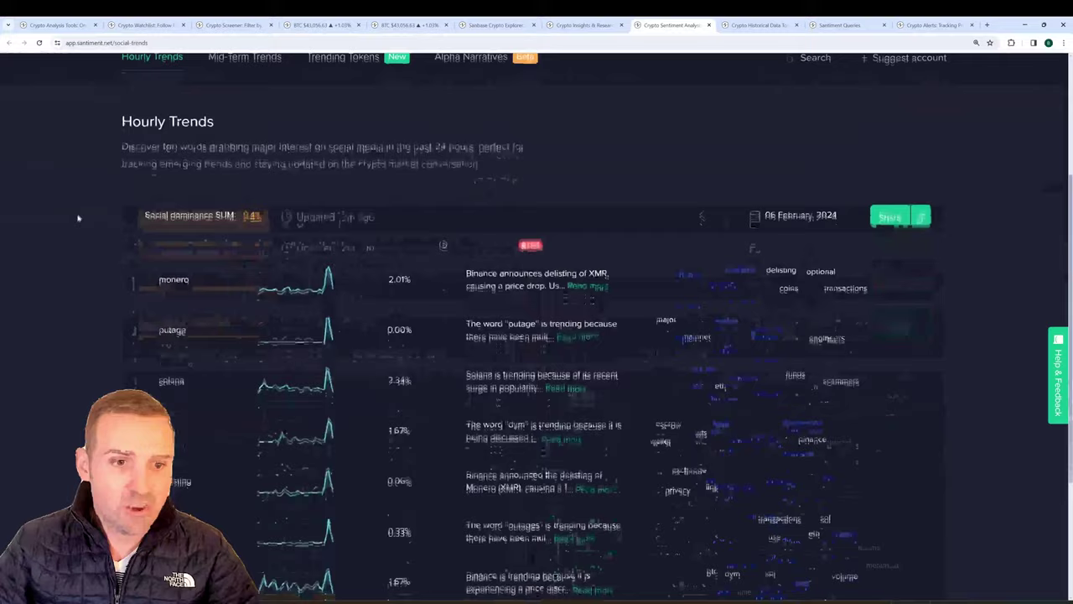
pyautogui.scroll(-2, 79, 218)
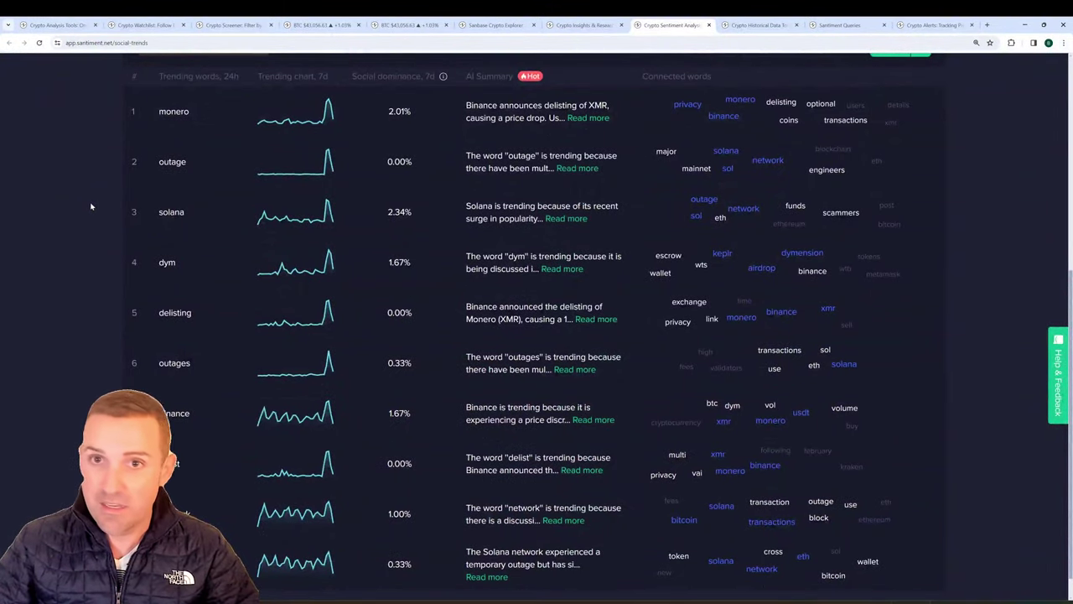
pyautogui.scroll(5, 92, 206)
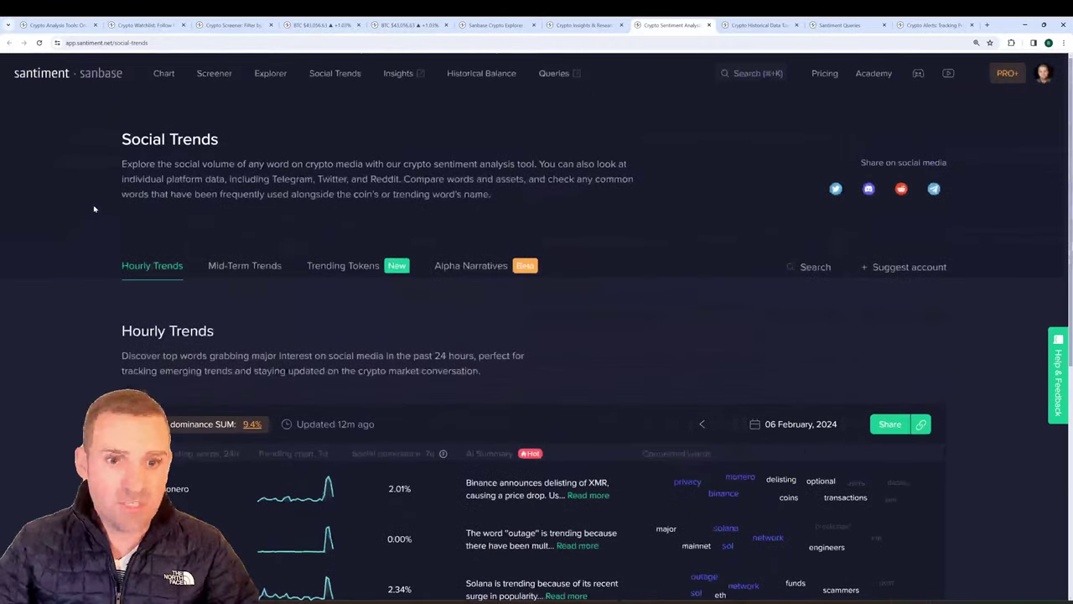
# Step: Review the Mid-Term Trends charts of hot crypto topics on the Social Trends page
pyautogui.click(226, 265)
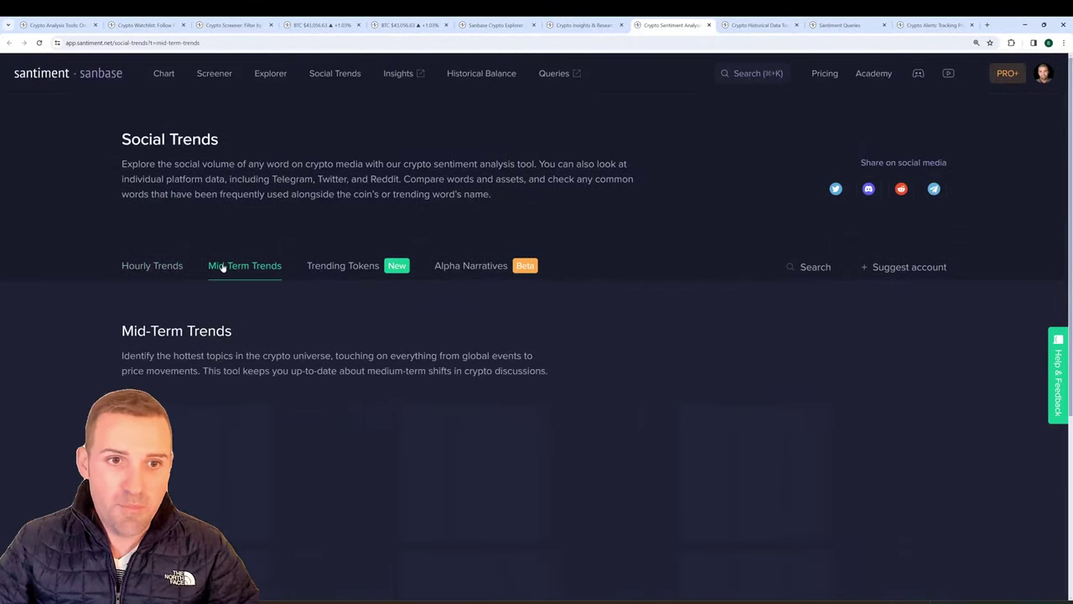
pyautogui.scroll(-2, 91, 228)
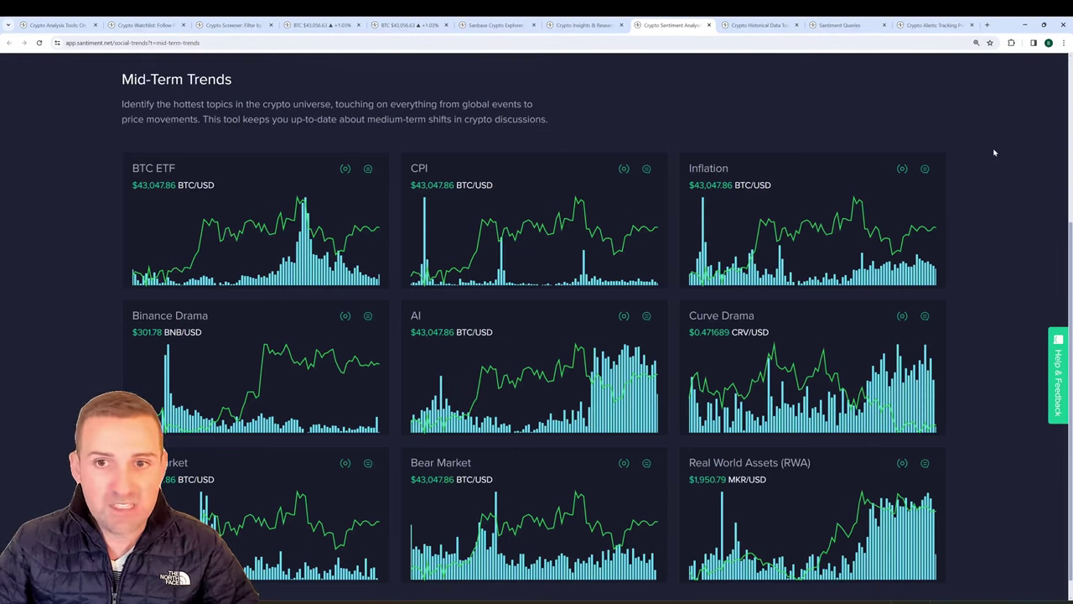
pyautogui.scroll(2, 995, 178)
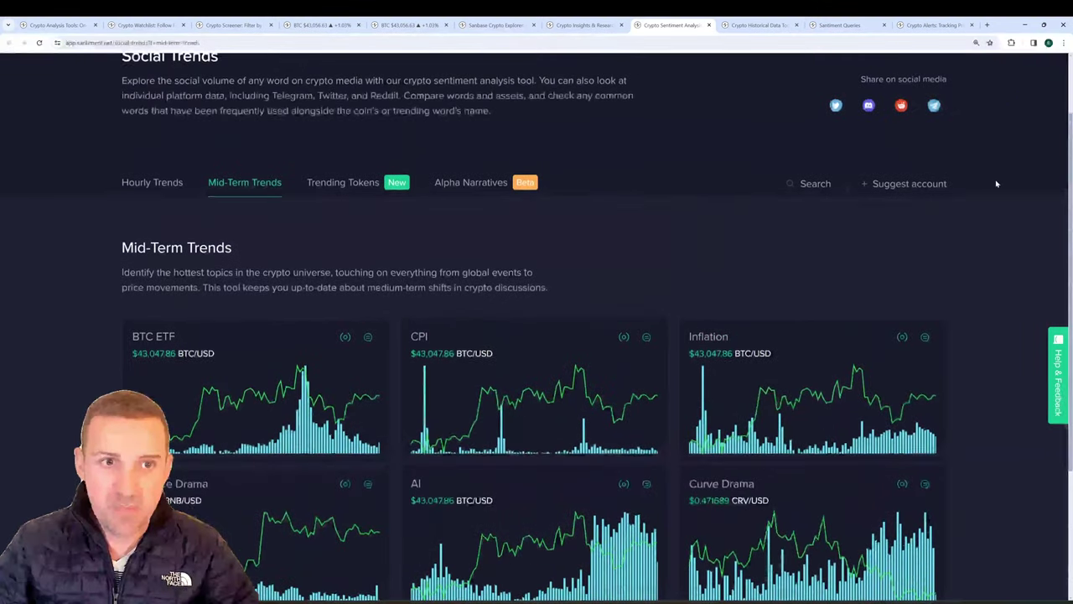
# Step: Review the Trending Tokens list with the full AI summary for XMR, and open the Alpha Narratives for exploration
pyautogui.click(346, 179)
pyautogui.scroll(-1, 81, 257)
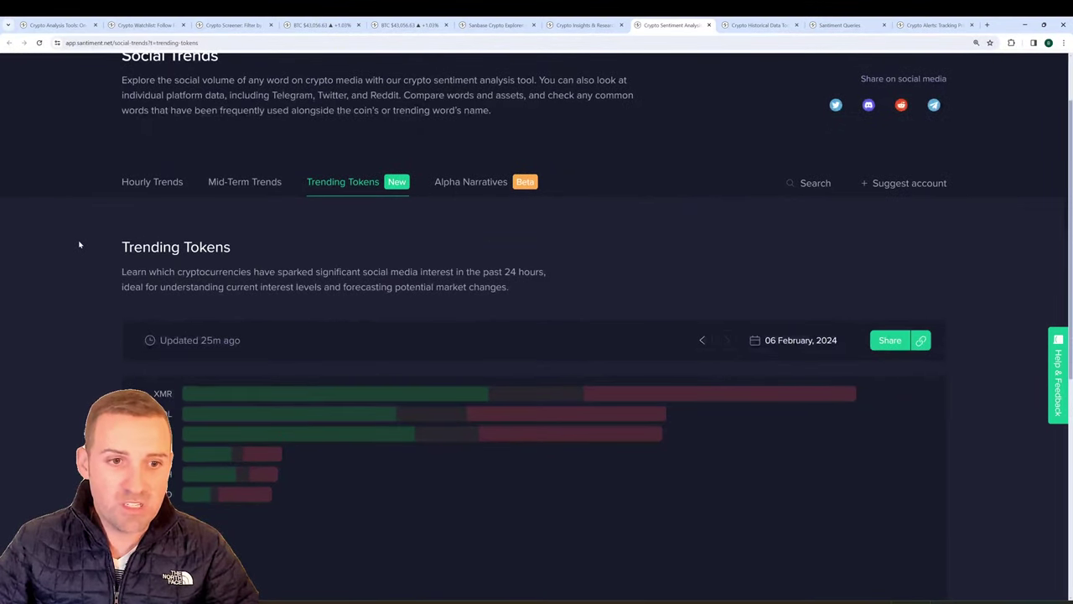
pyautogui.scroll(1, 79, 244)
pyautogui.scroll(-5, 81, 239)
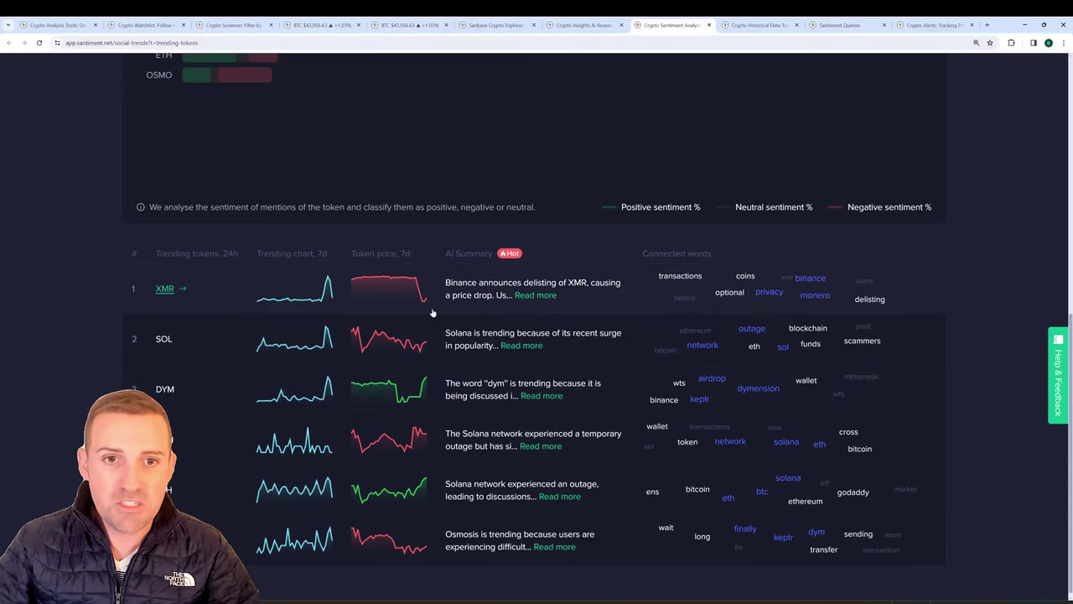
pyautogui.click(535, 296)
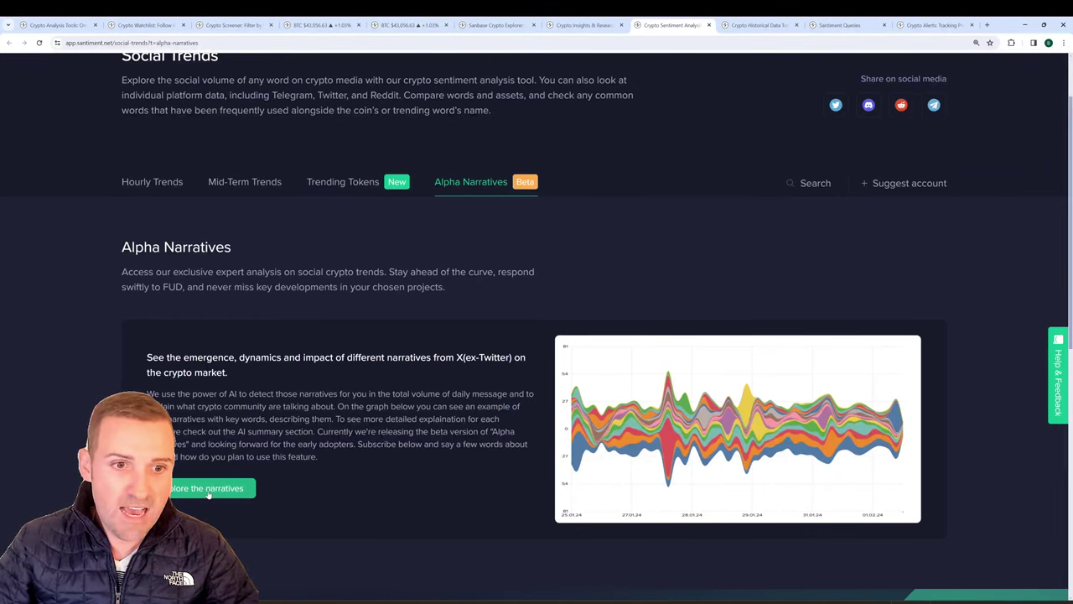
pyautogui.click(209, 489)
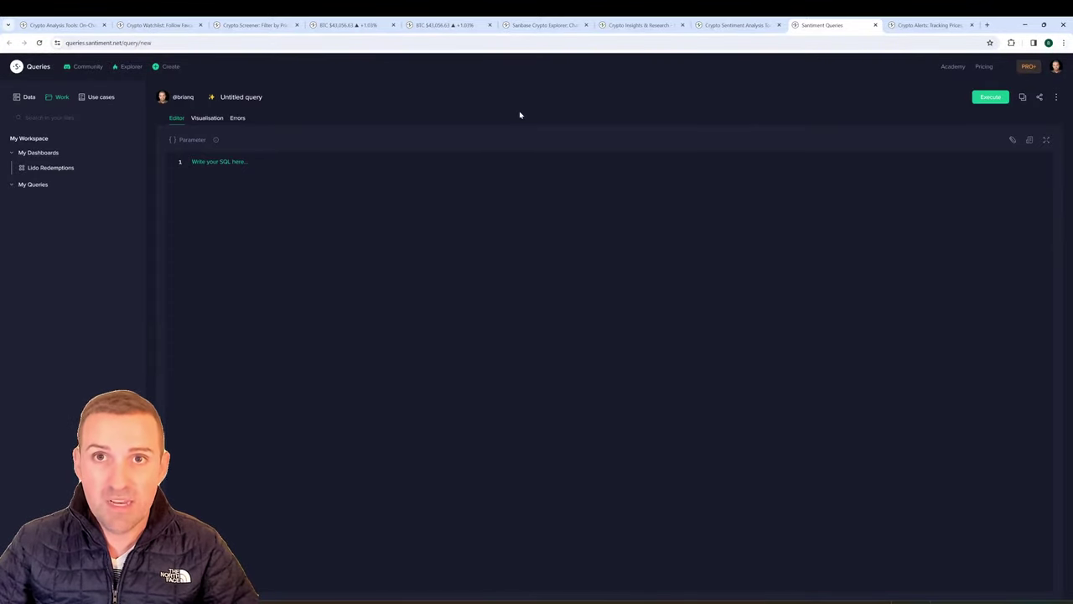
# Step: Switch to the alerts page and view the account's own alerts through the profile's My alerts entry
pyautogui.hotkey('ctrl', 'Tab')
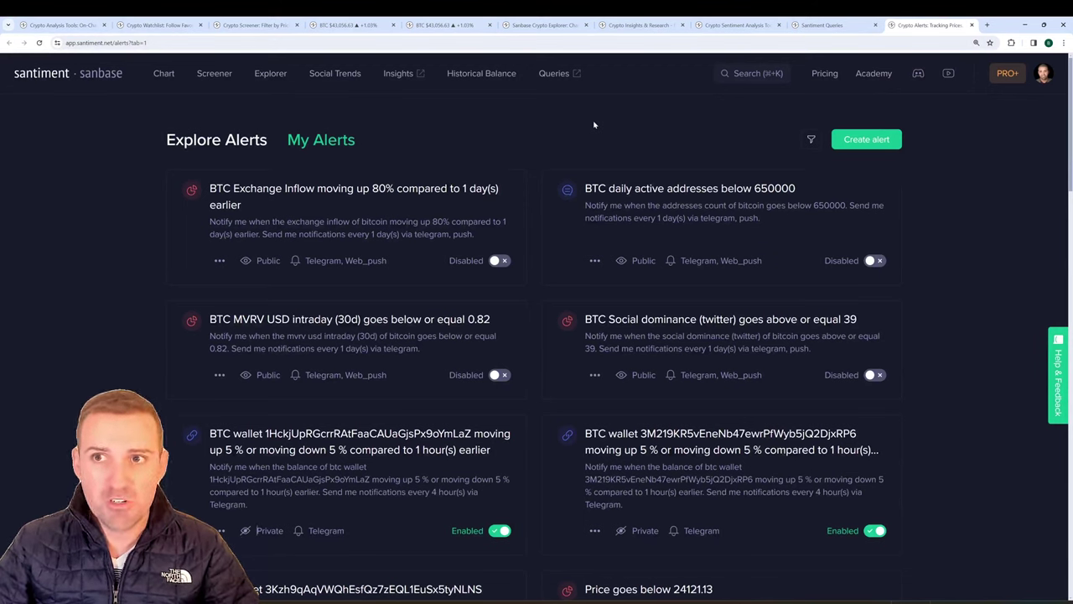
pyautogui.click(1044, 74)
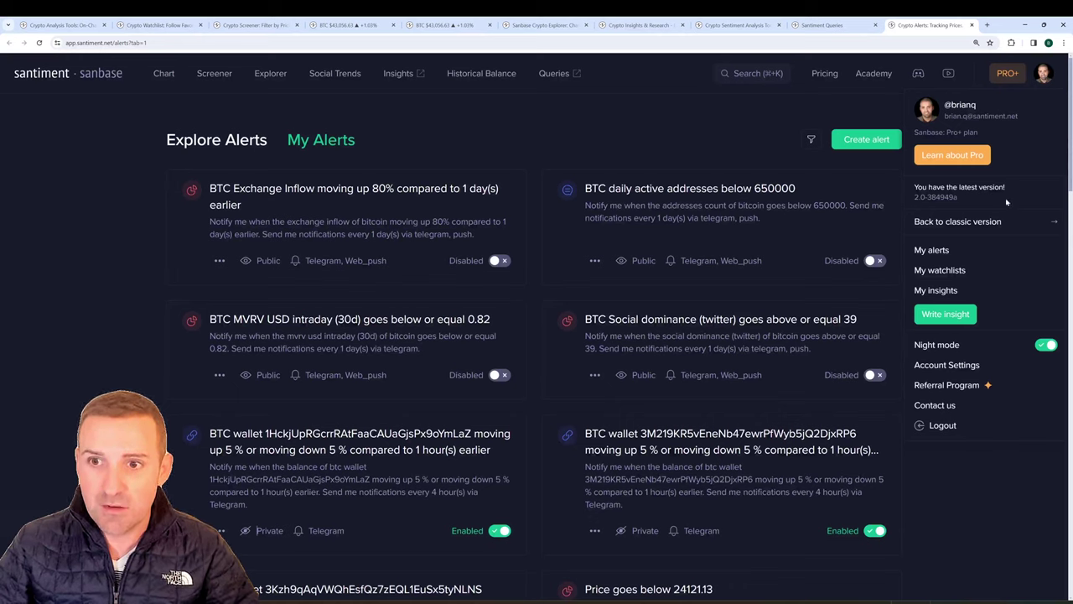
pyautogui.click(942, 250)
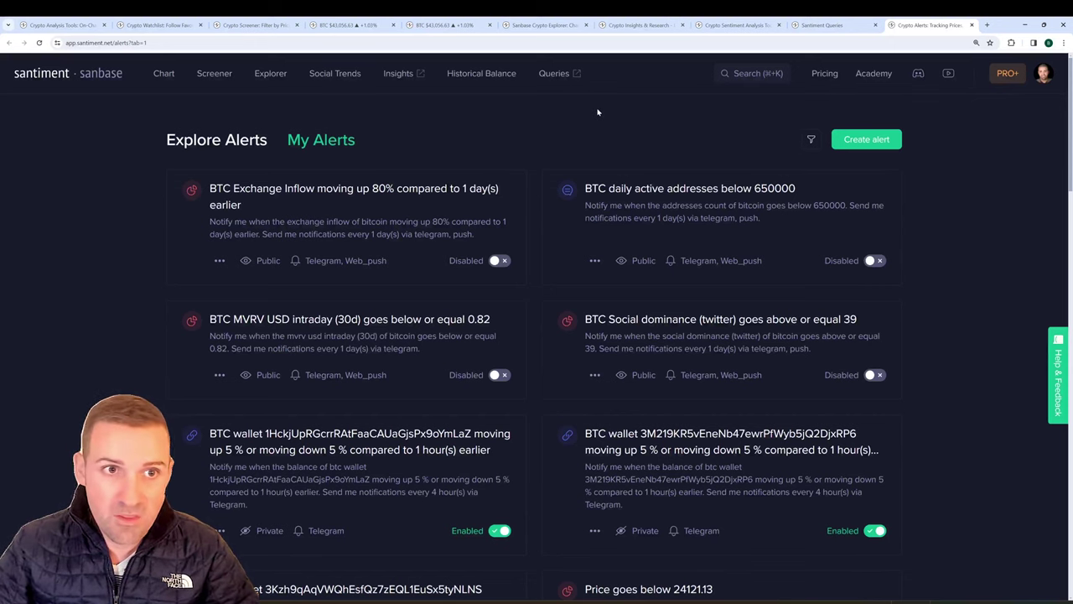
# Step: Browse the shared community alerts under Explore Alerts
pyautogui.click(219, 137)
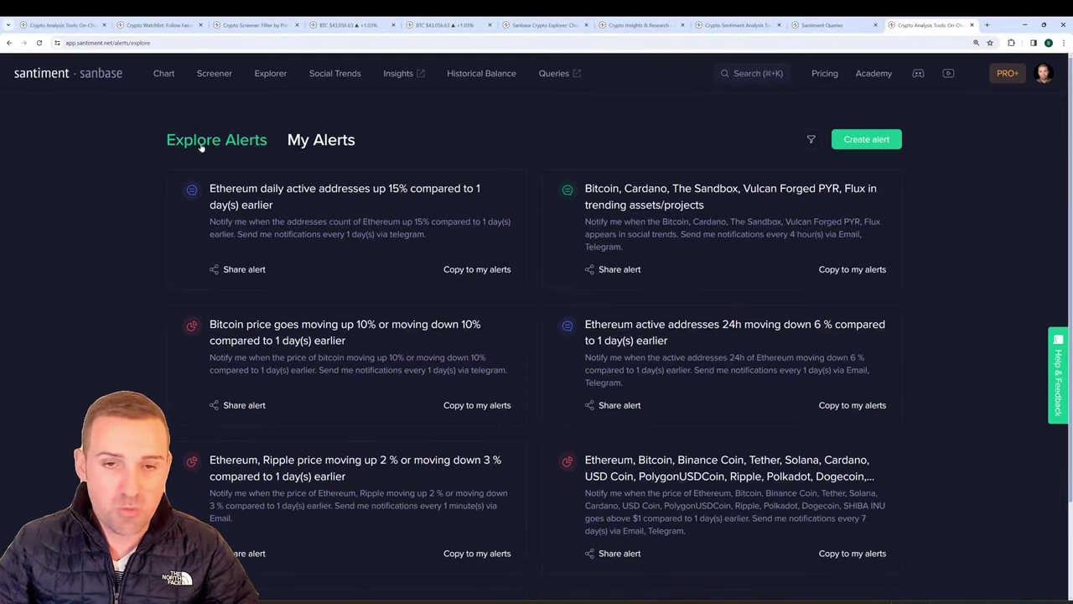
pyautogui.scroll(-3, 122, 172)
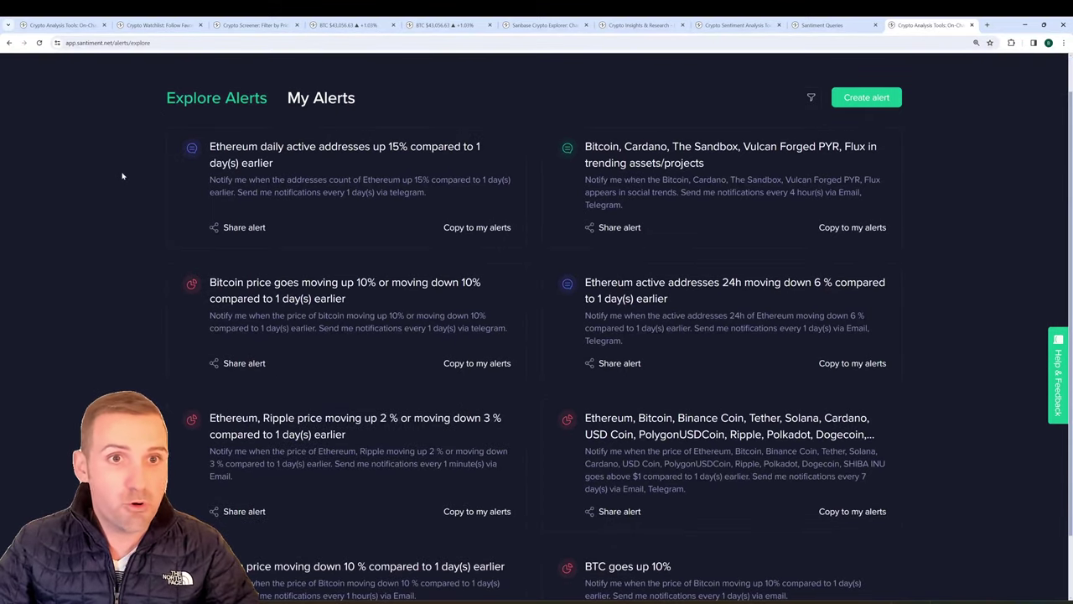
pyautogui.scroll(3, 726, 343)
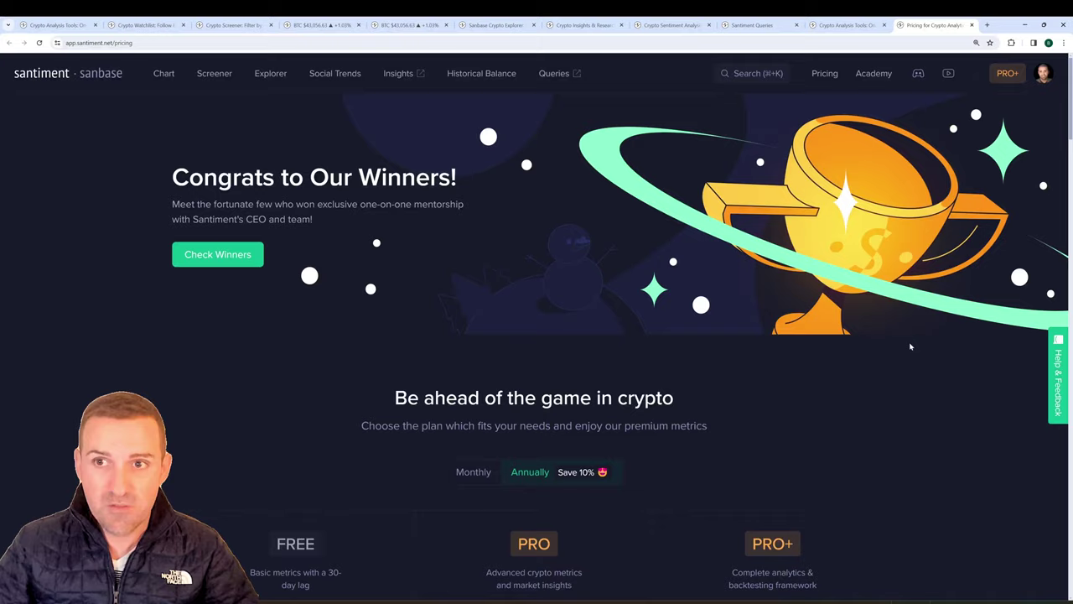
# Step: Compare the features and annual prices of the FREE, PRO and PRO+ plans on the pricing page
pyautogui.scroll(-3, 910, 346)
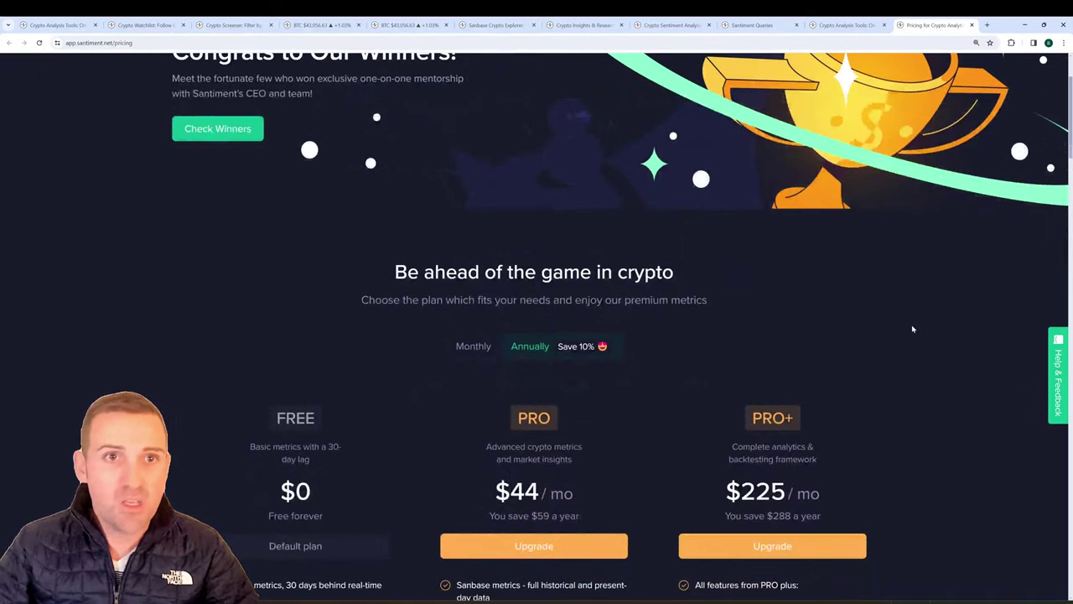
pyautogui.scroll(3, 913, 329)
pyautogui.scroll(-6, 912, 314)
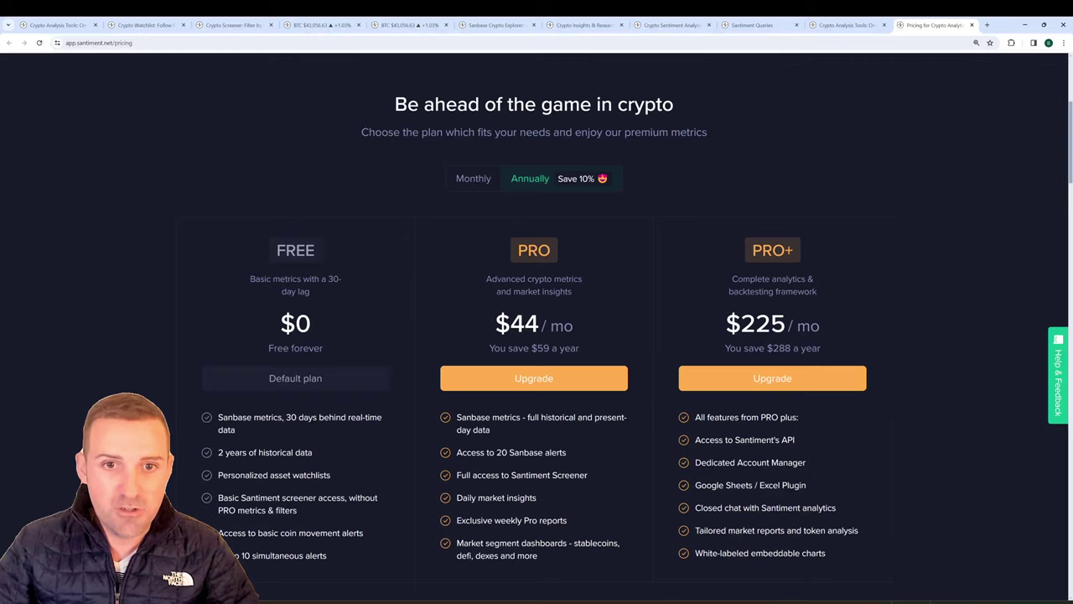
pyautogui.scroll(-1, 250, 483)
pyautogui.scroll(-5, 163, 350)
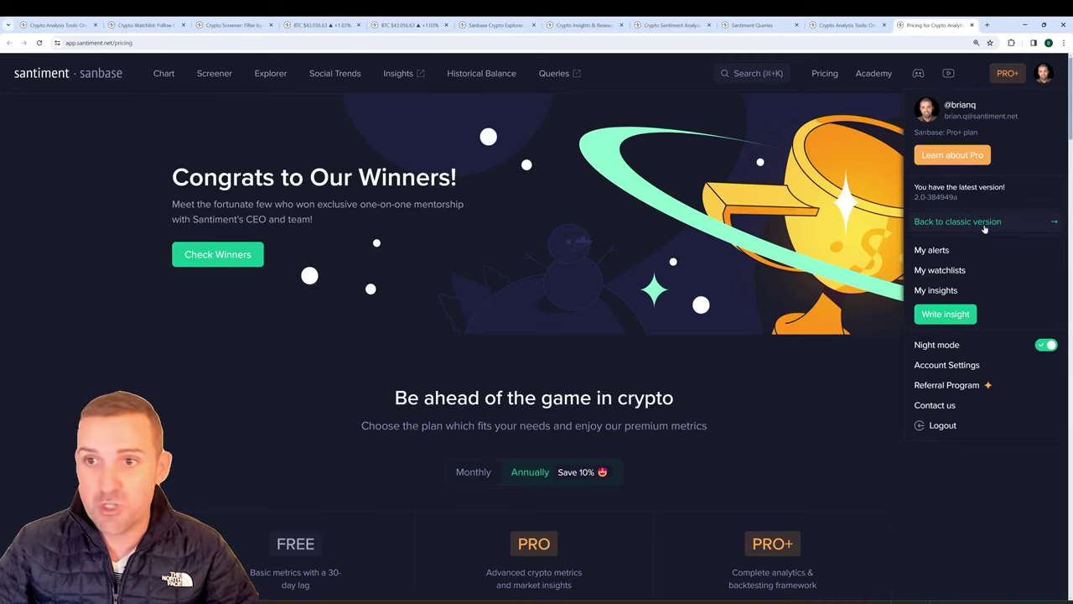
# Step: Open the Account Settings of the signed-in profile
pyautogui.click(962, 369)
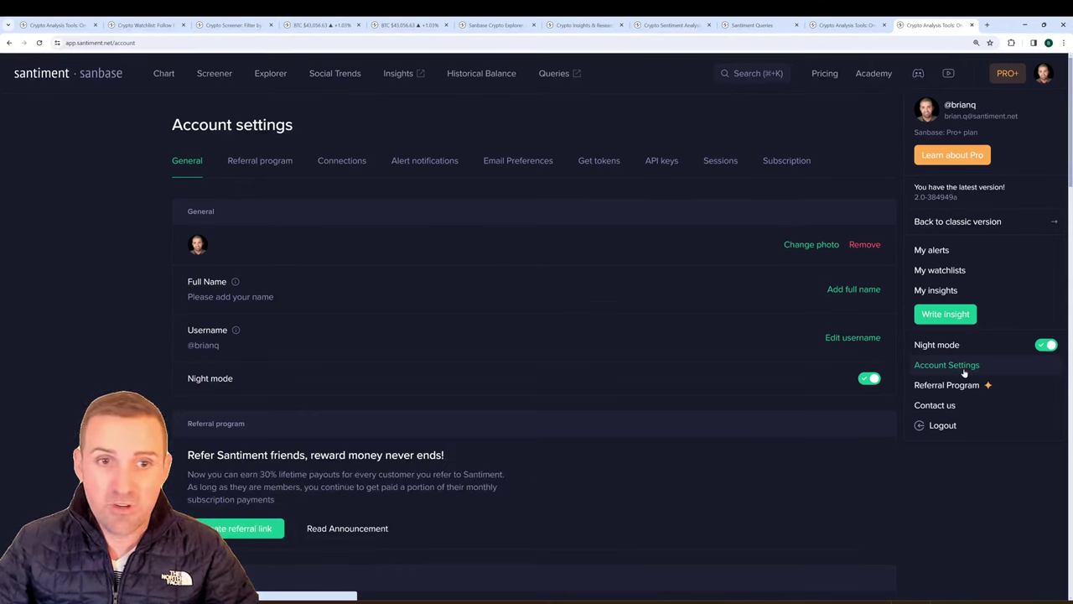